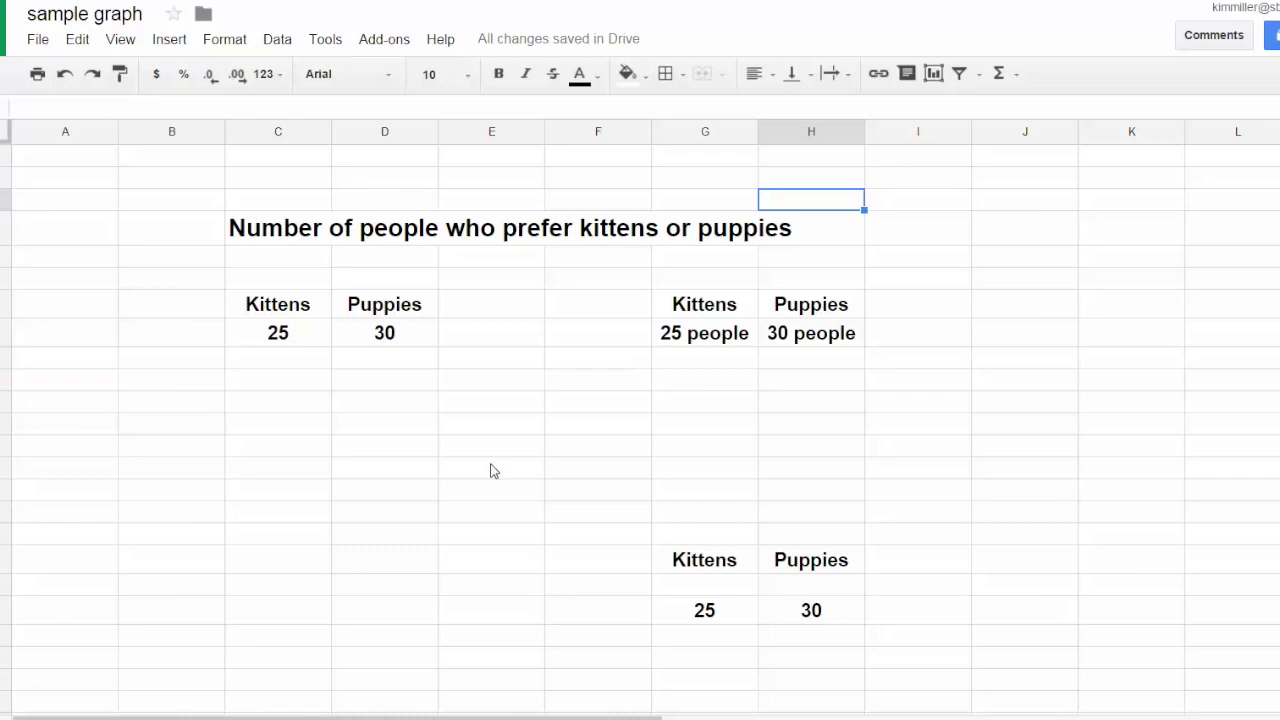
- Start a chart from the Kittens and Puppies data in C7:D8 and choose the side-by-side column chart type
left_click(278, 584)
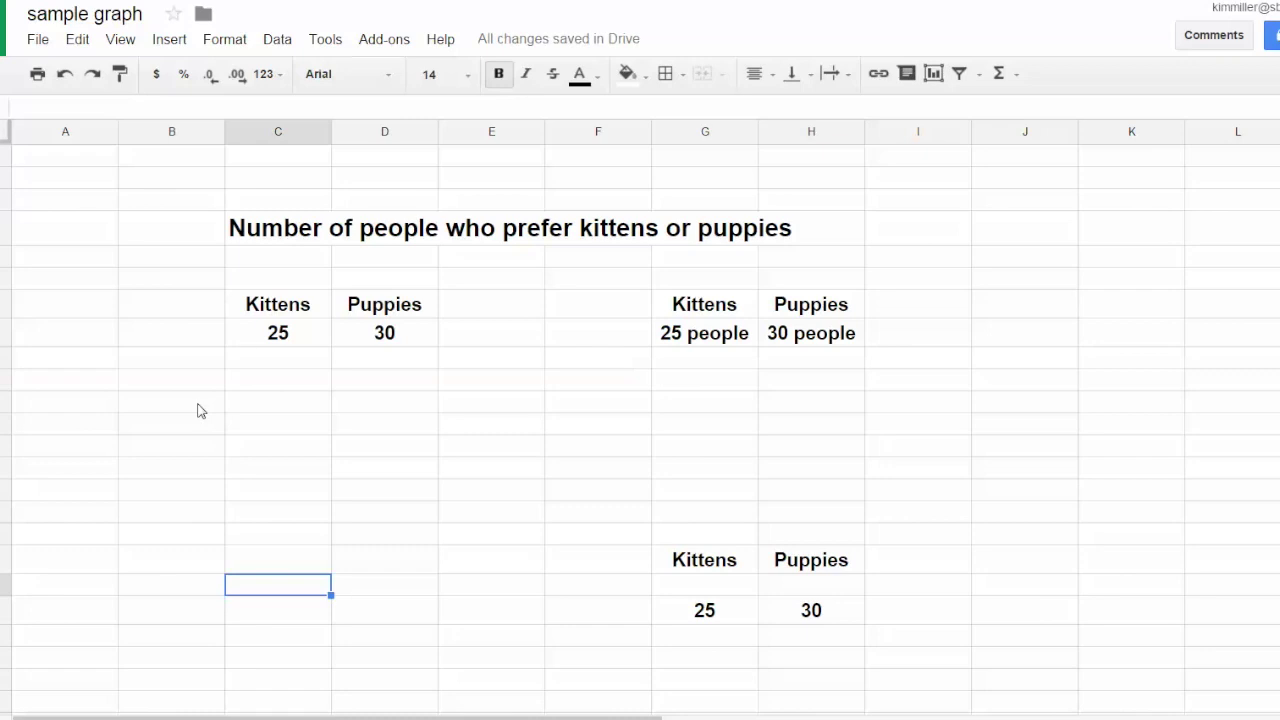
left_click(256, 310)
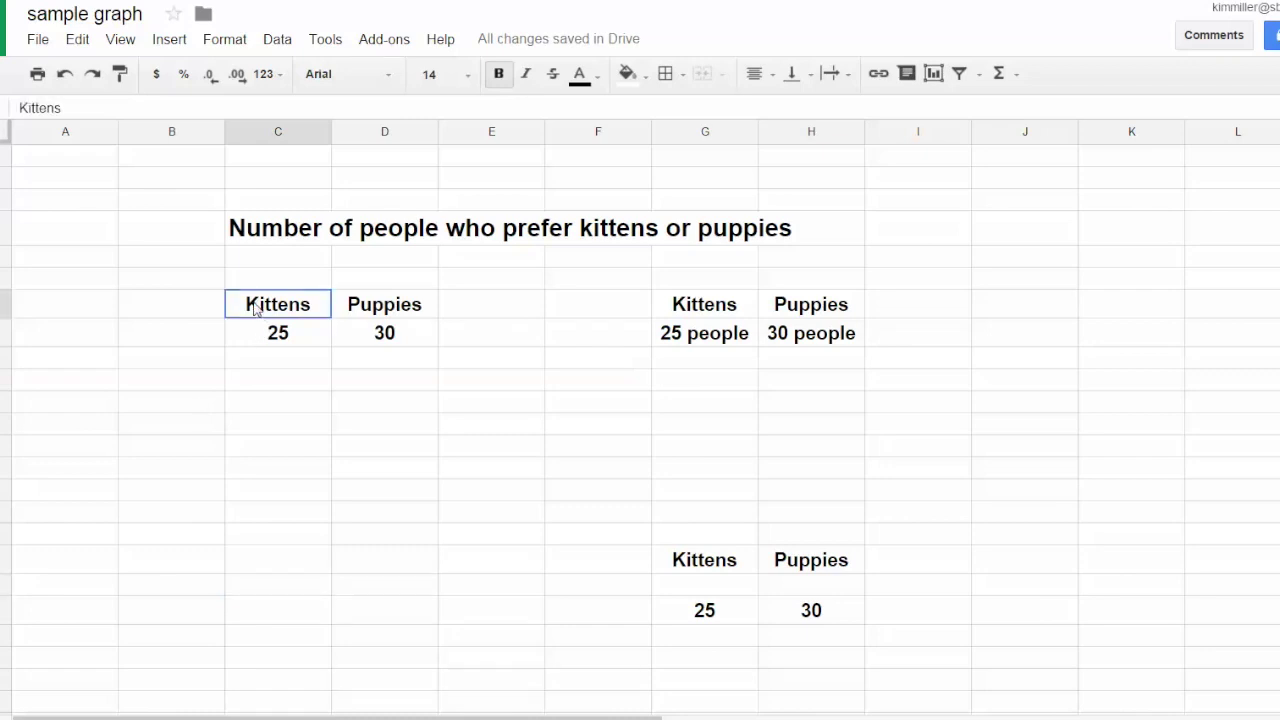
mouse_move(256, 310)
left_mouse_down()
mouse_move(367, 312)
mouse_move(365, 343)
left_mouse_up()
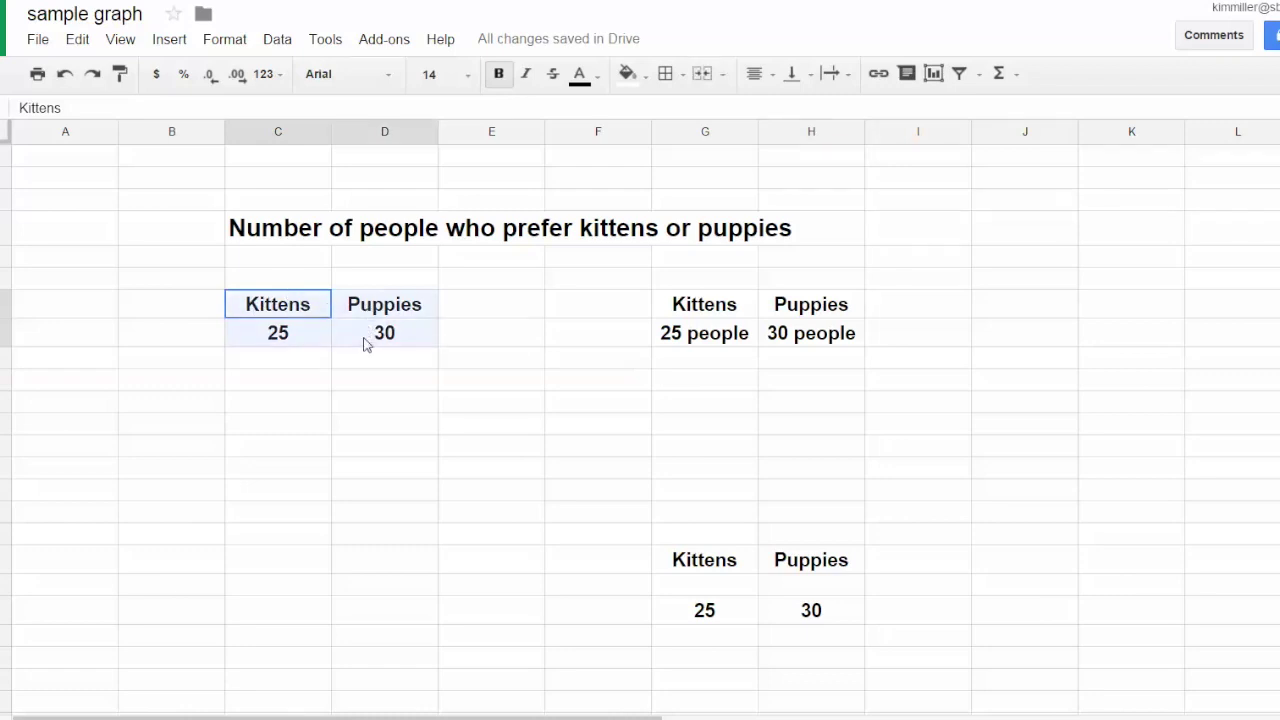
left_click_drag(365, 343, 365, 343)
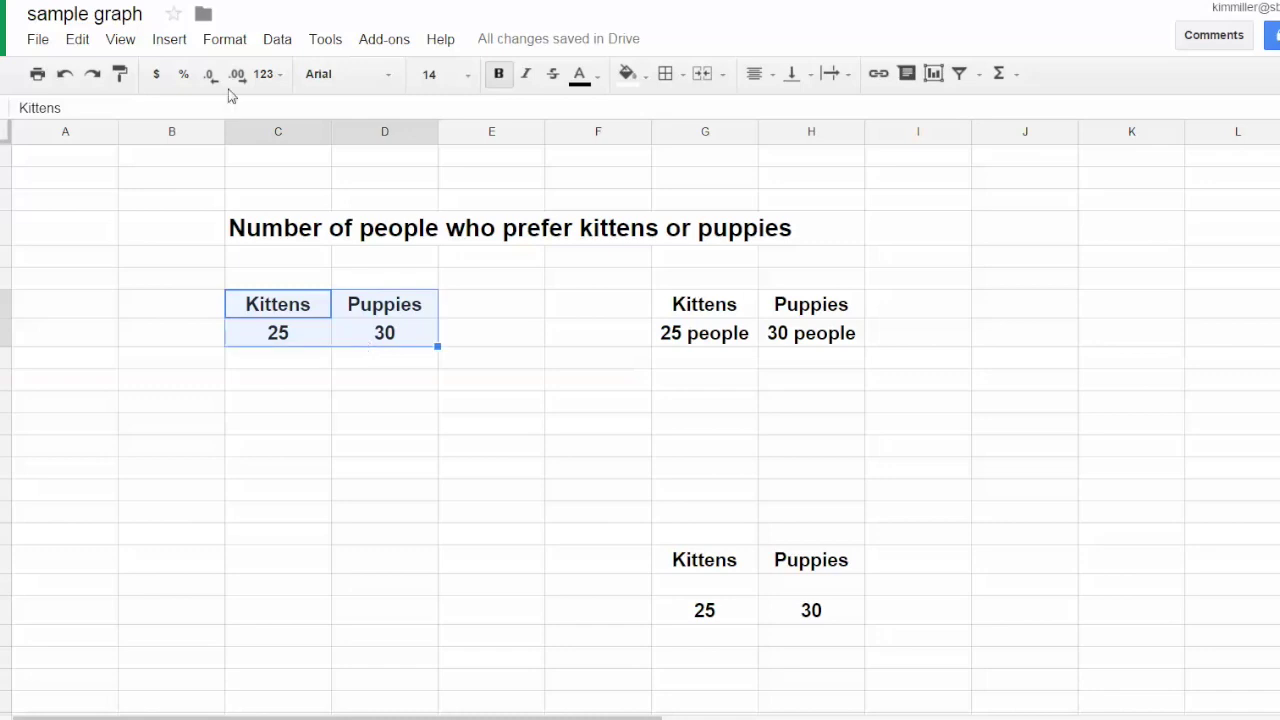
left_click(170, 40)
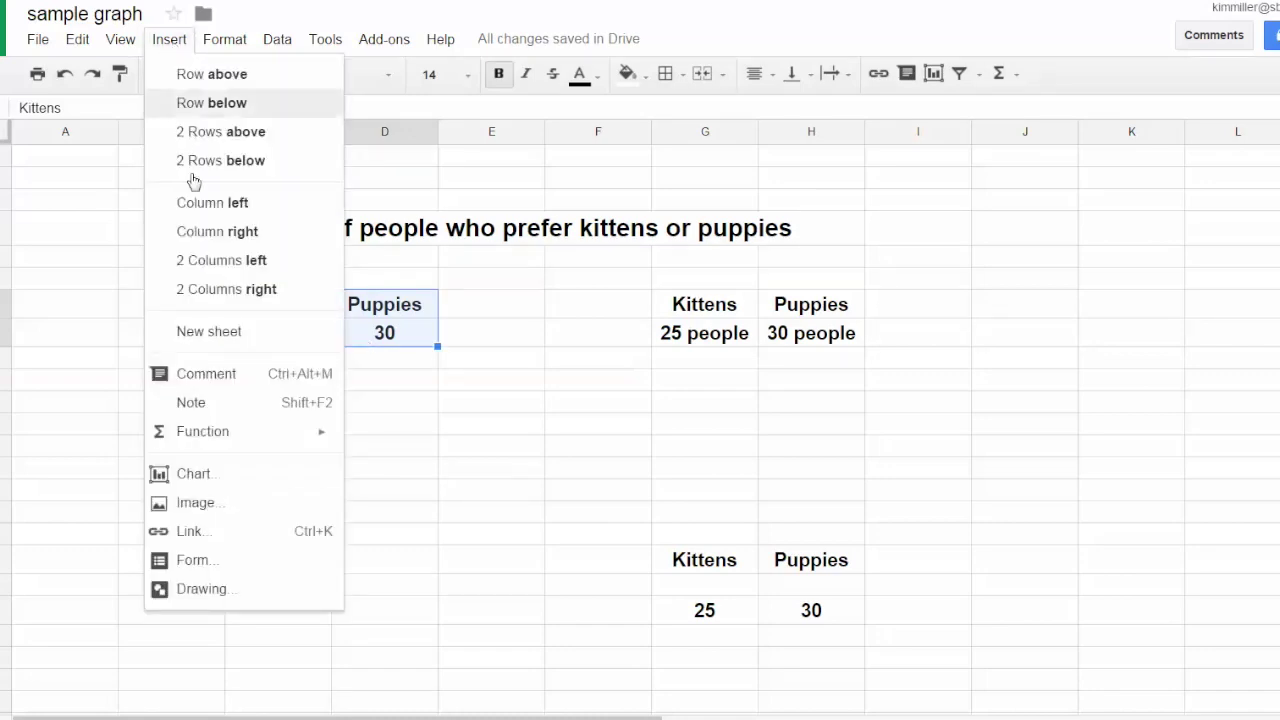
left_click(192, 474)
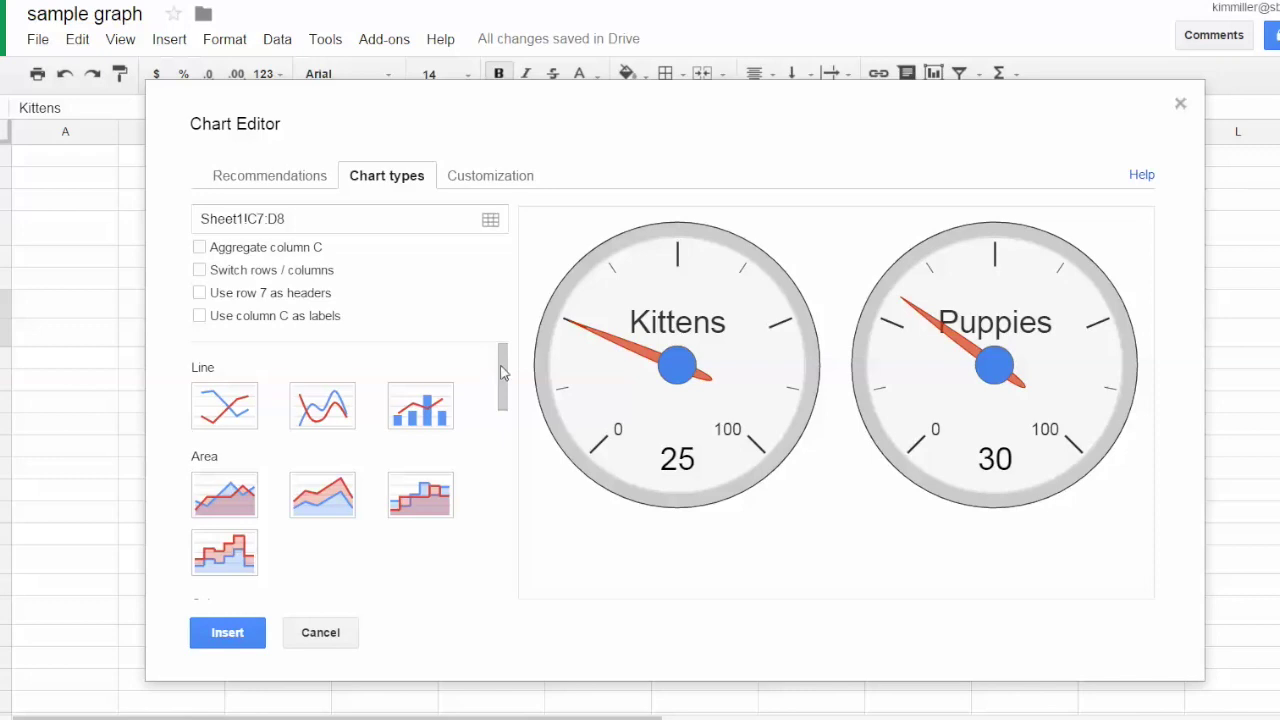
left_click_drag(502, 373, 504, 428)
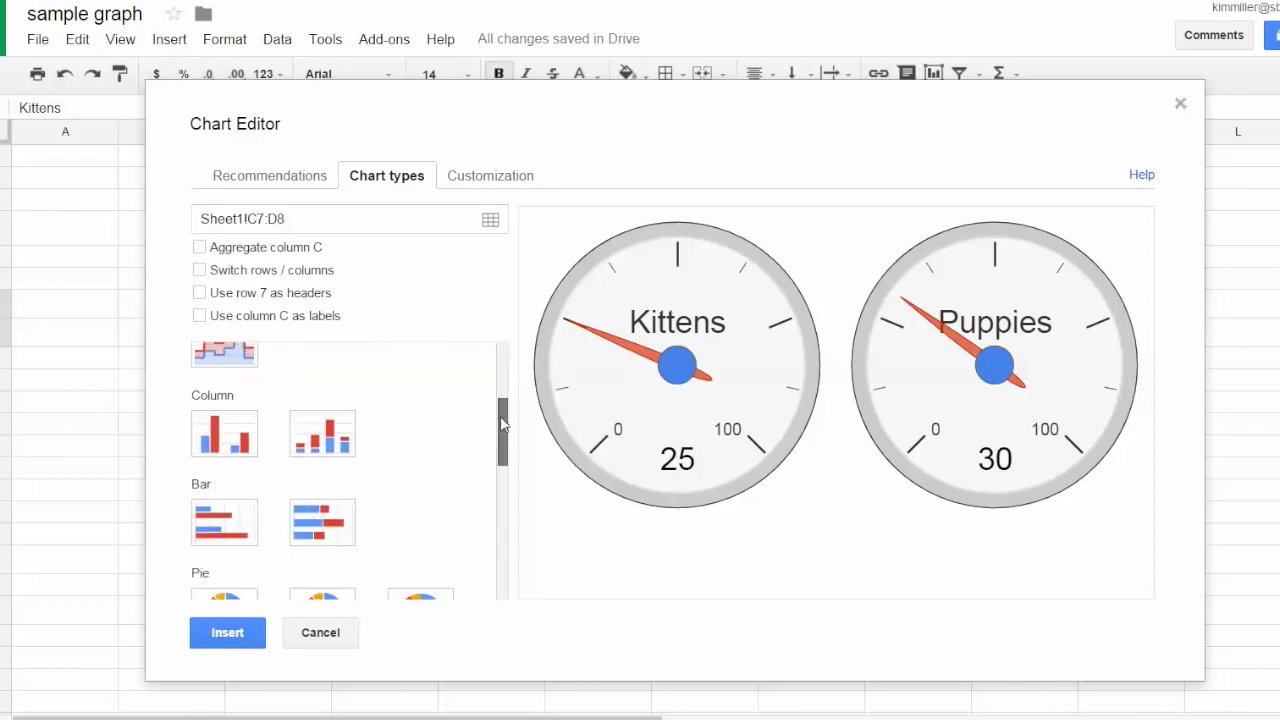
left_click(223, 440)
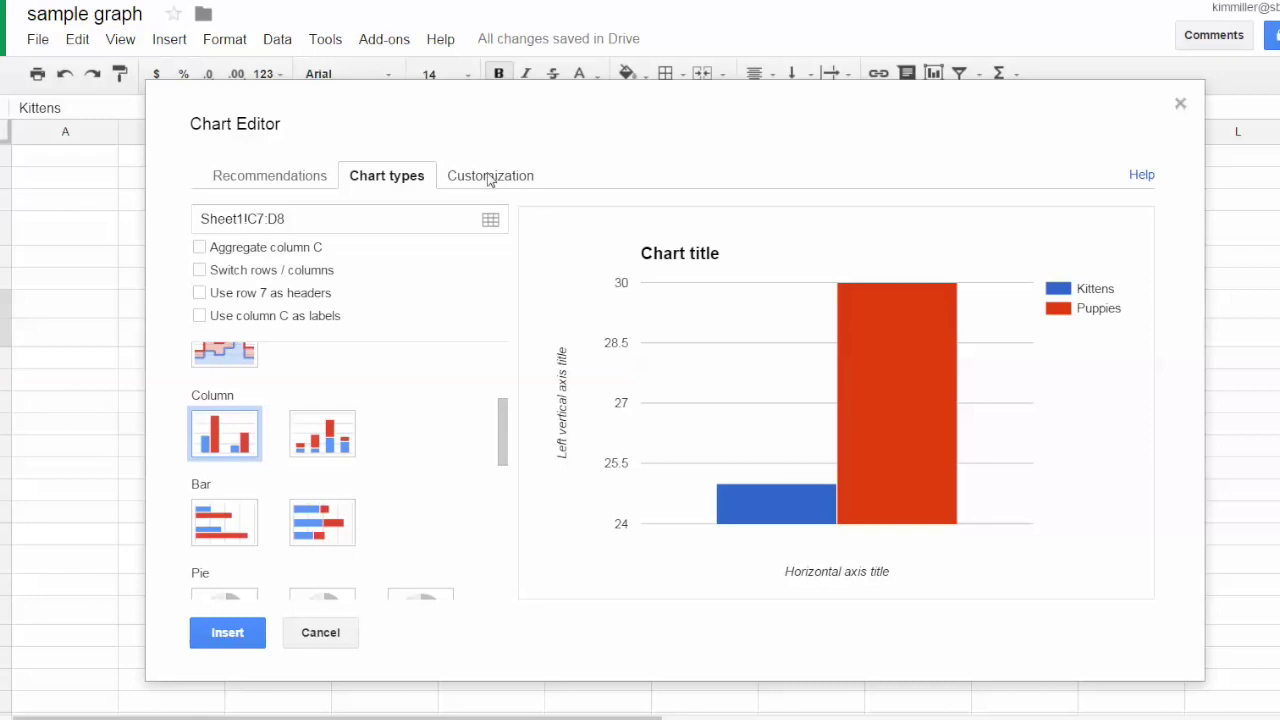
- Replace the default chart title with "Preferred Pets"
left_click(490, 177)
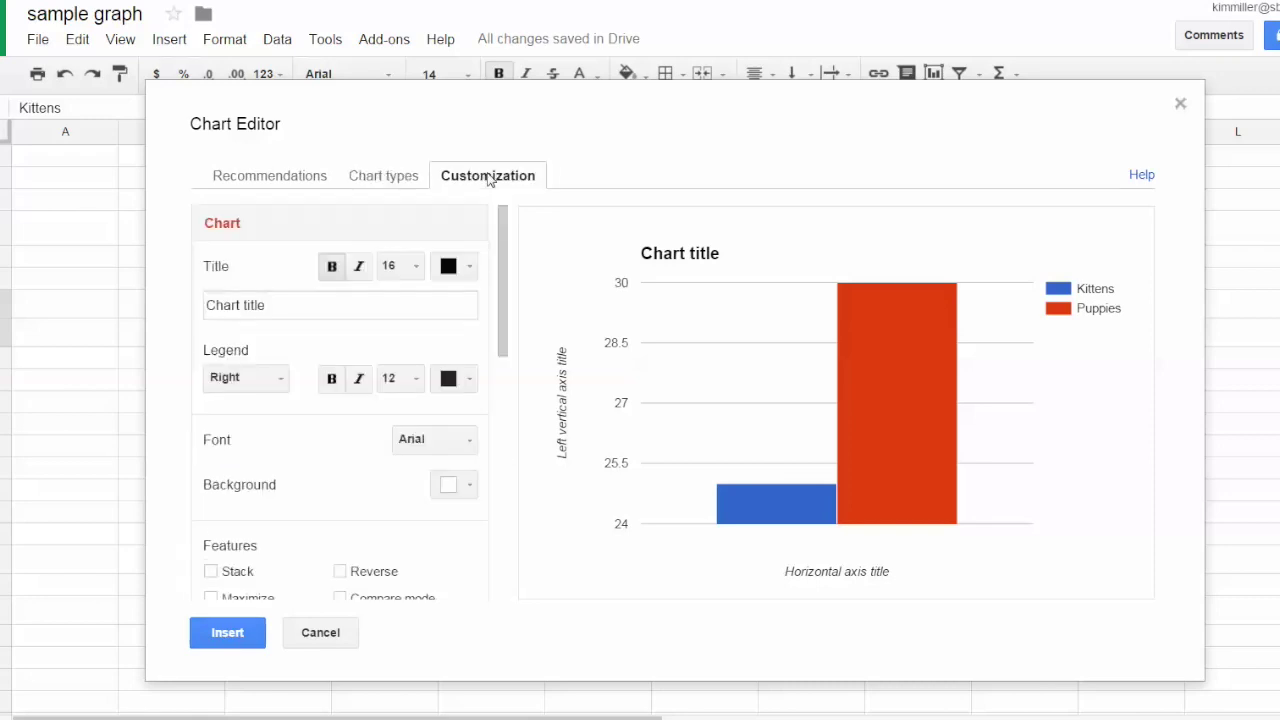
left_click(370, 310)
left_click_drag(368, 310, 197, 307)
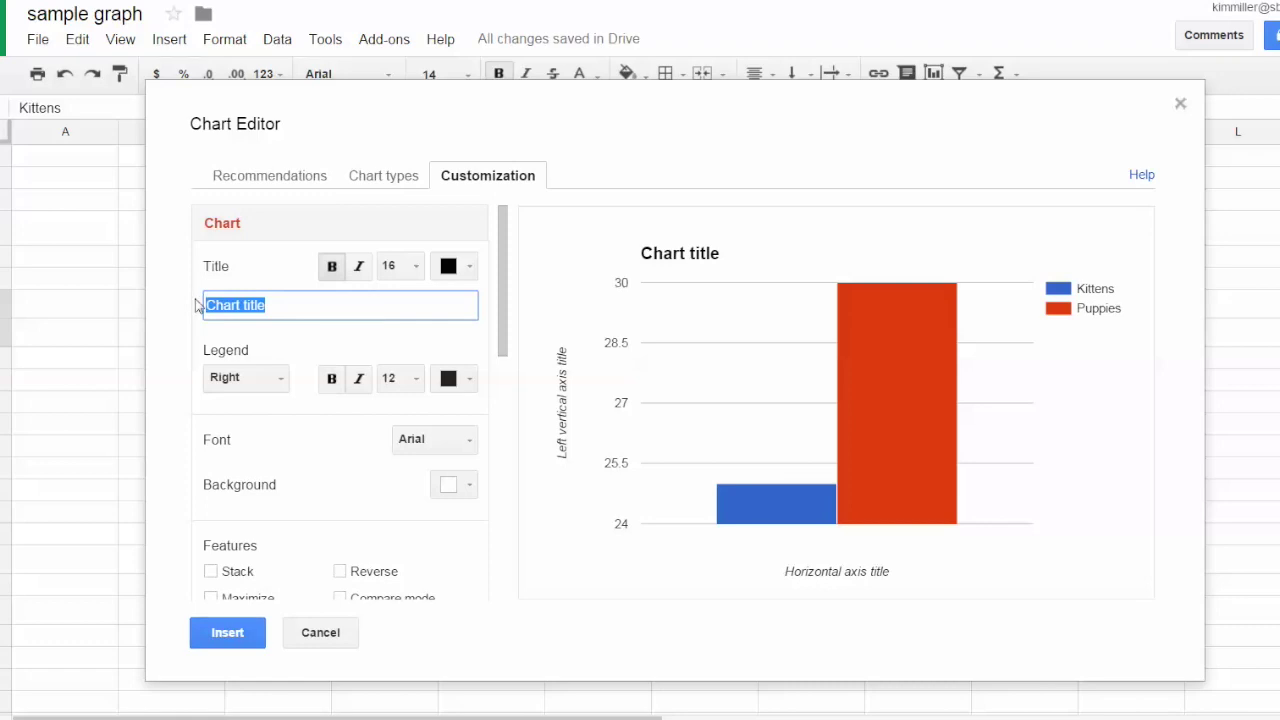
type("Preferre")
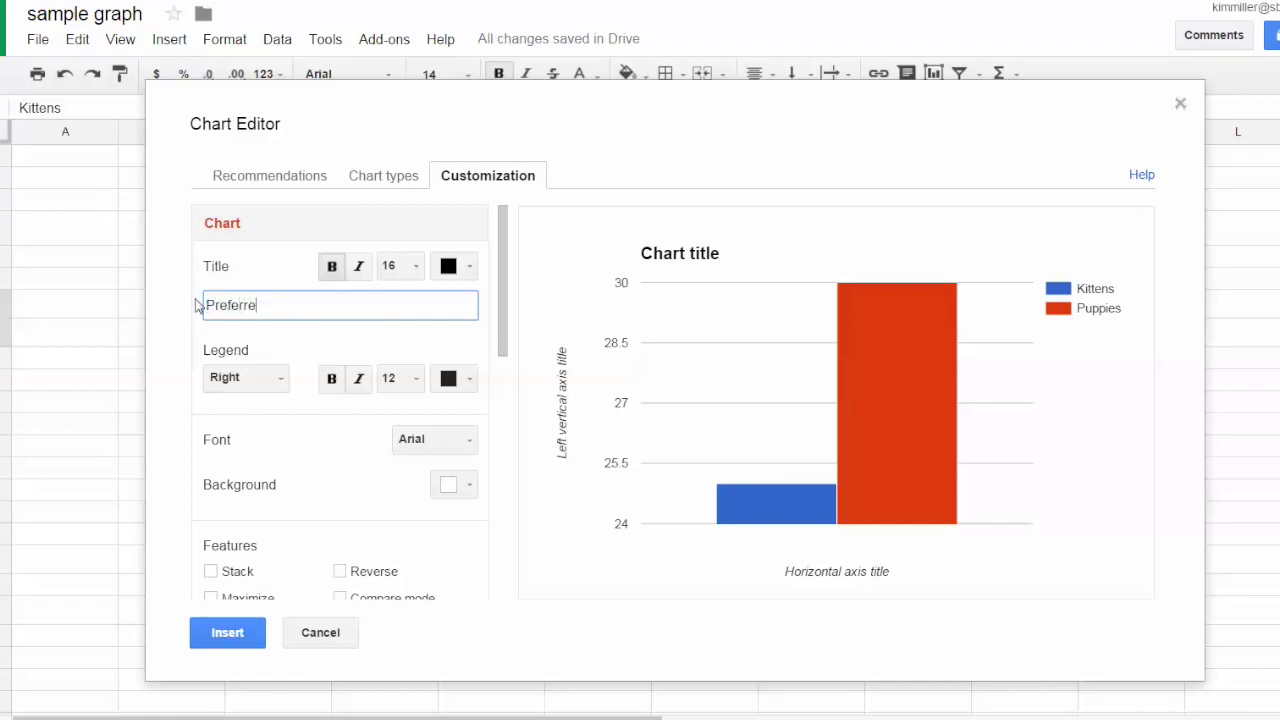
type("d Pets")
- Set the chart title's font size to 30 and keep it bold
left_click(417, 267)
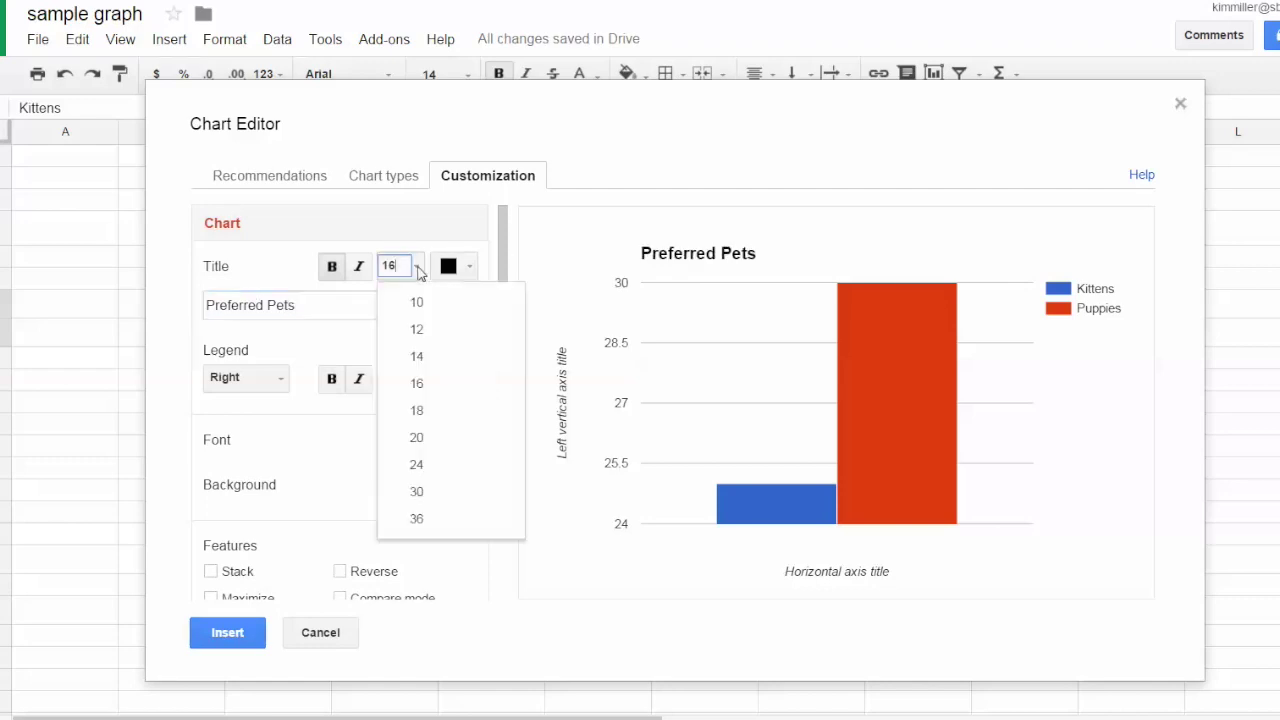
left_click(421, 492)
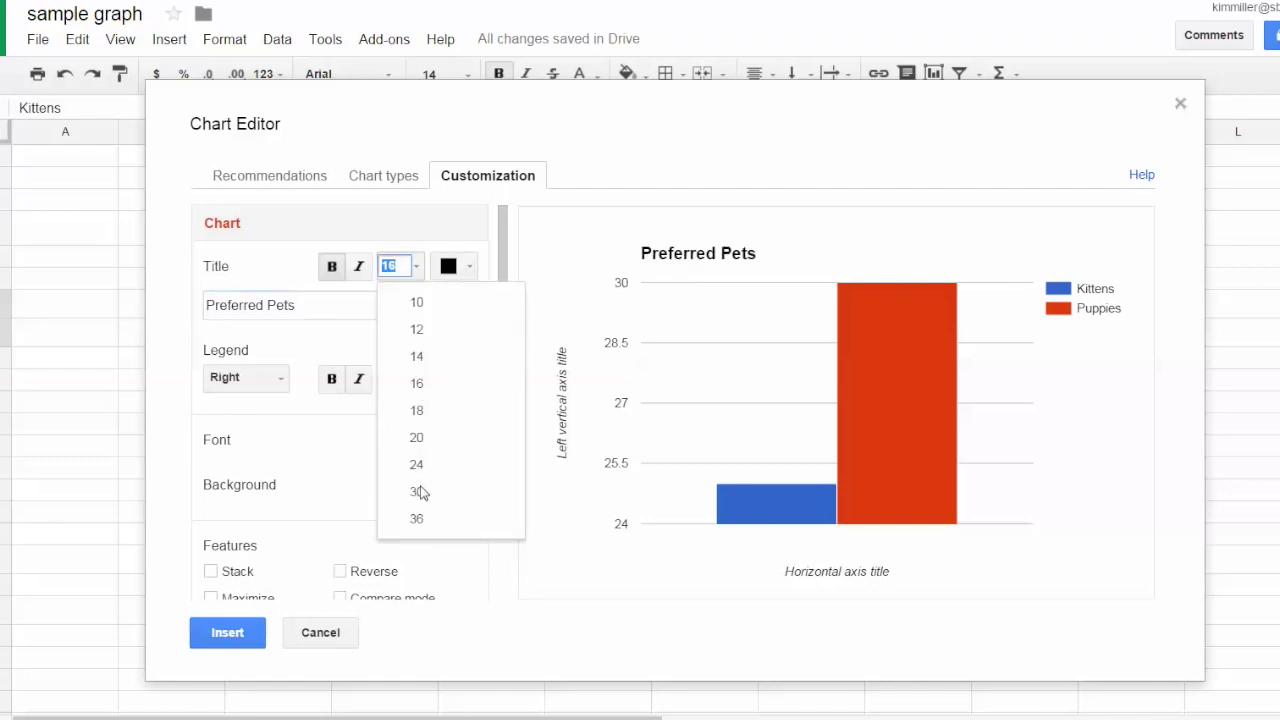
left_click(331, 267)
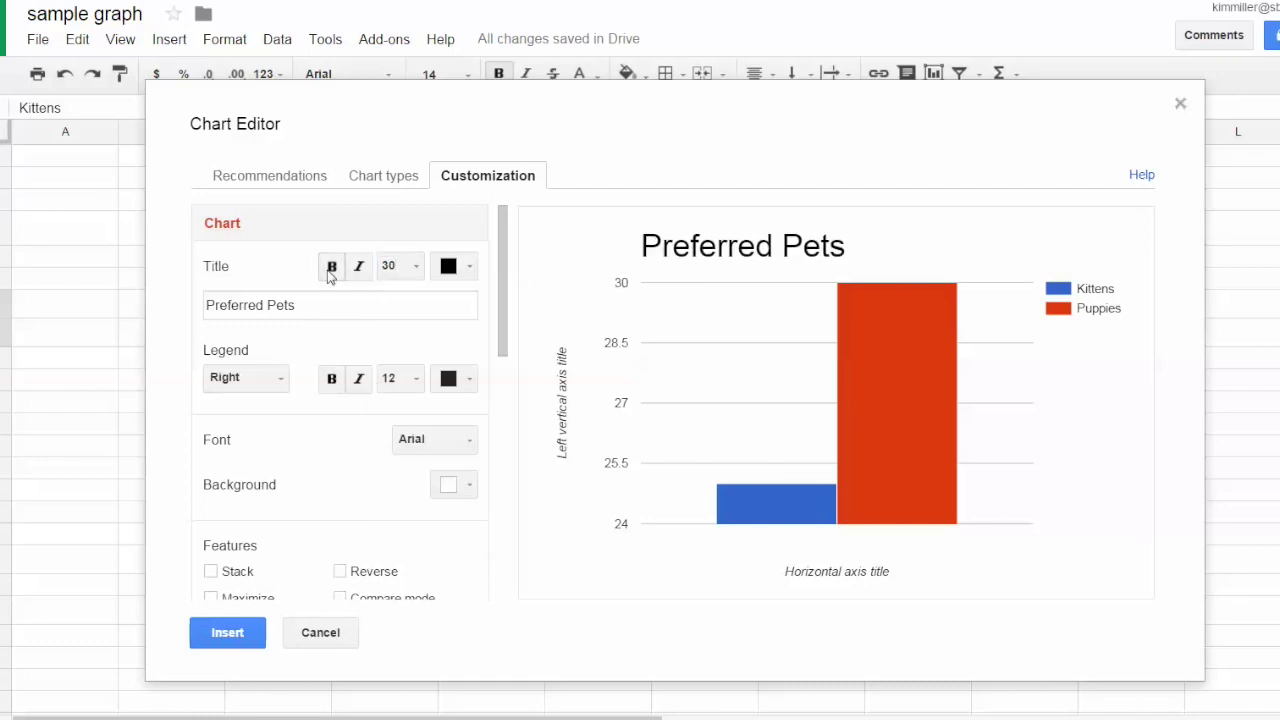
left_click(331, 267)
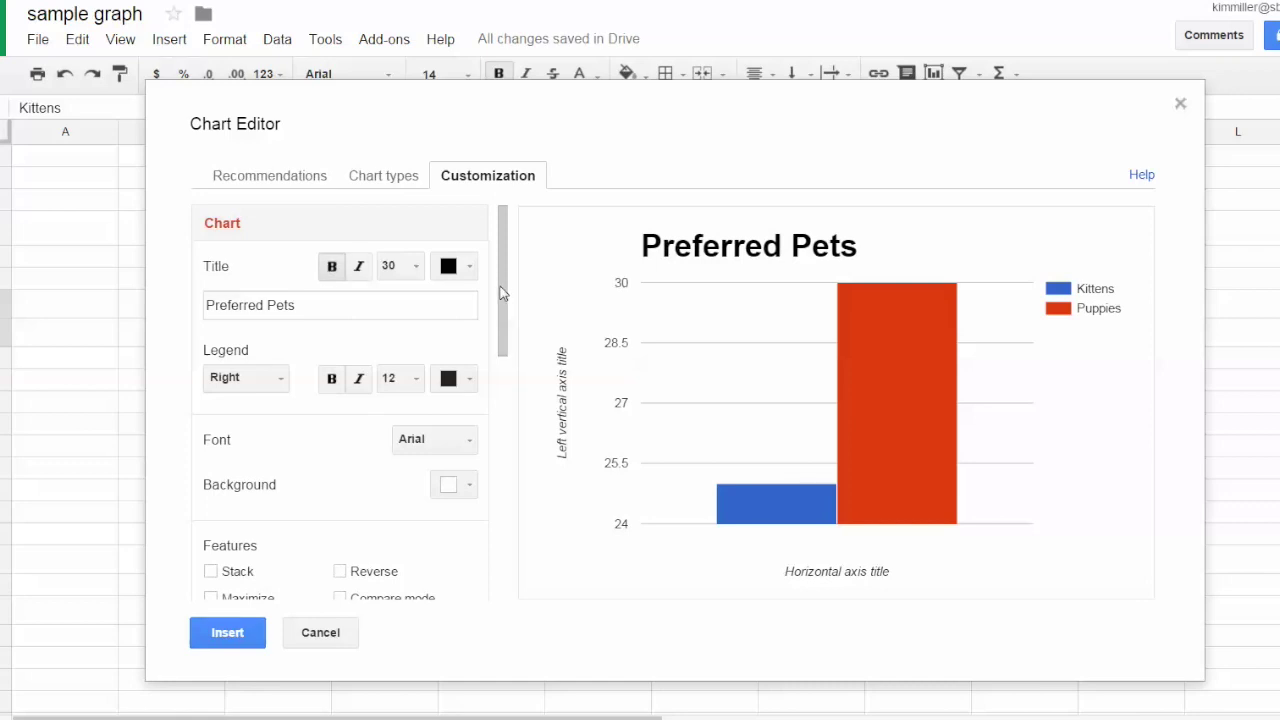
- Replace the horizontal axis title with "Types of Animals"
left_click_drag(501, 314, 503, 425)
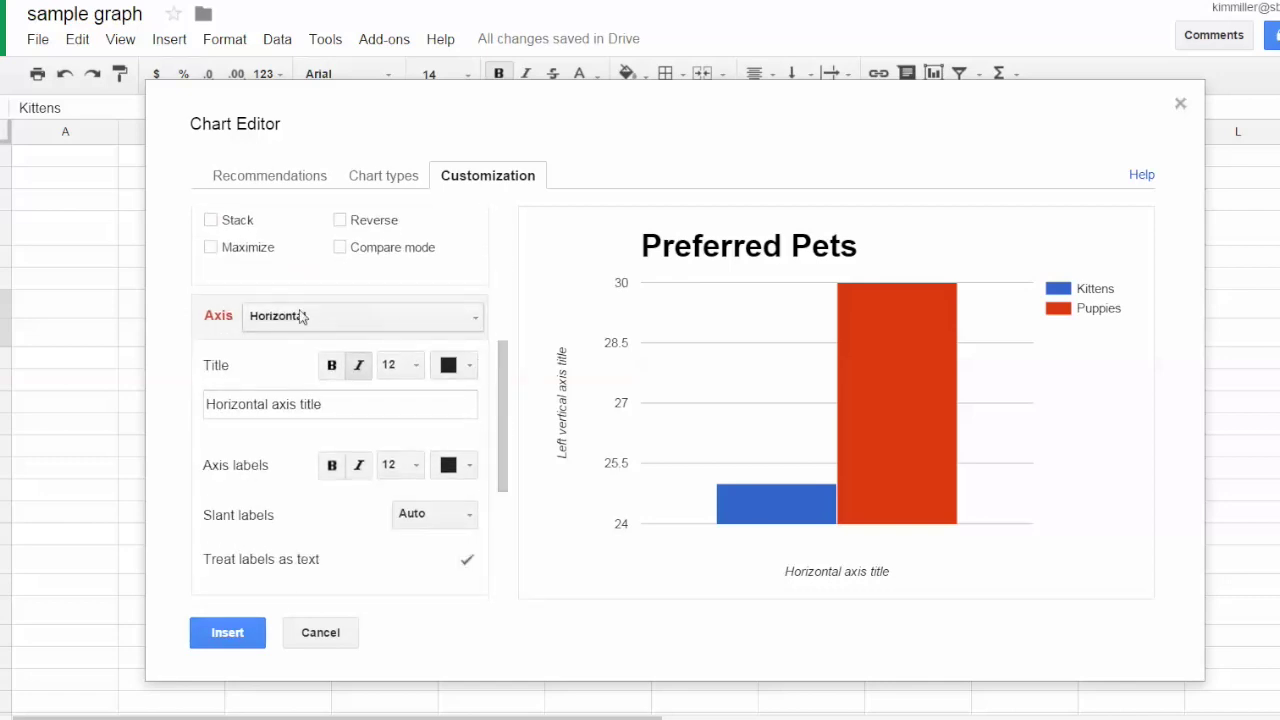
left_click(326, 404)
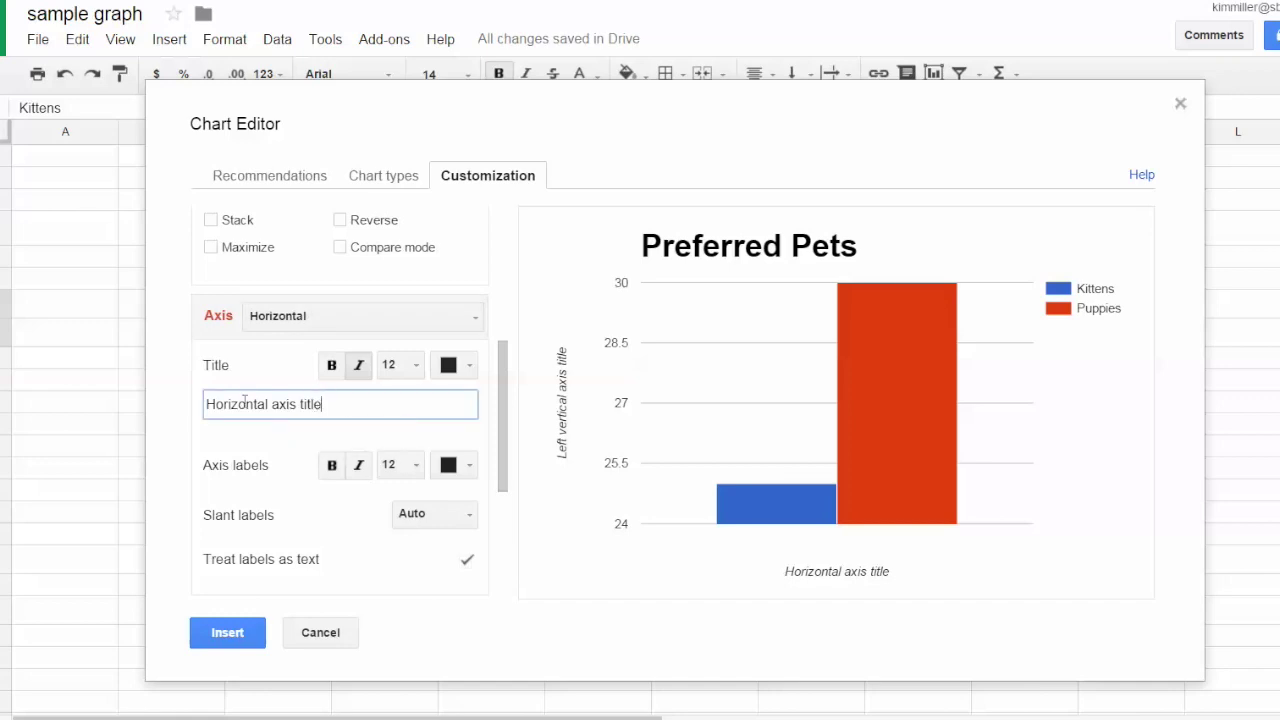
left_click_drag(322, 404, 204, 405)
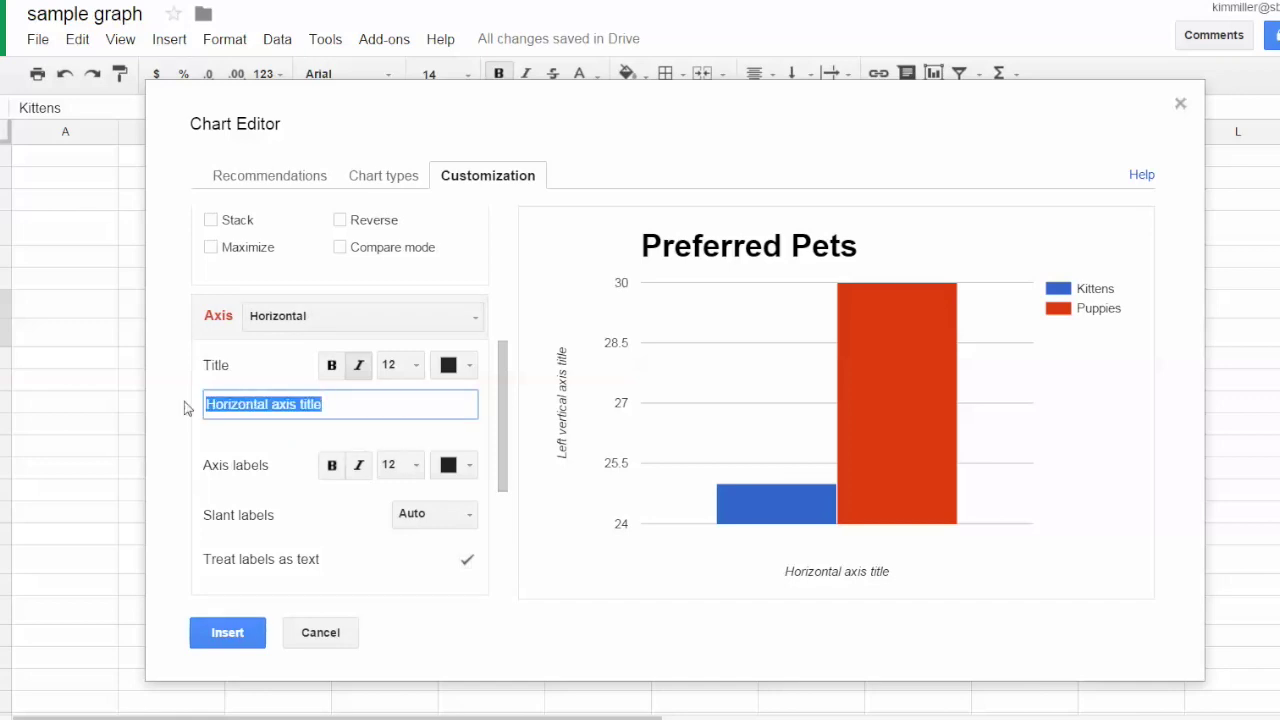
type("Typ")
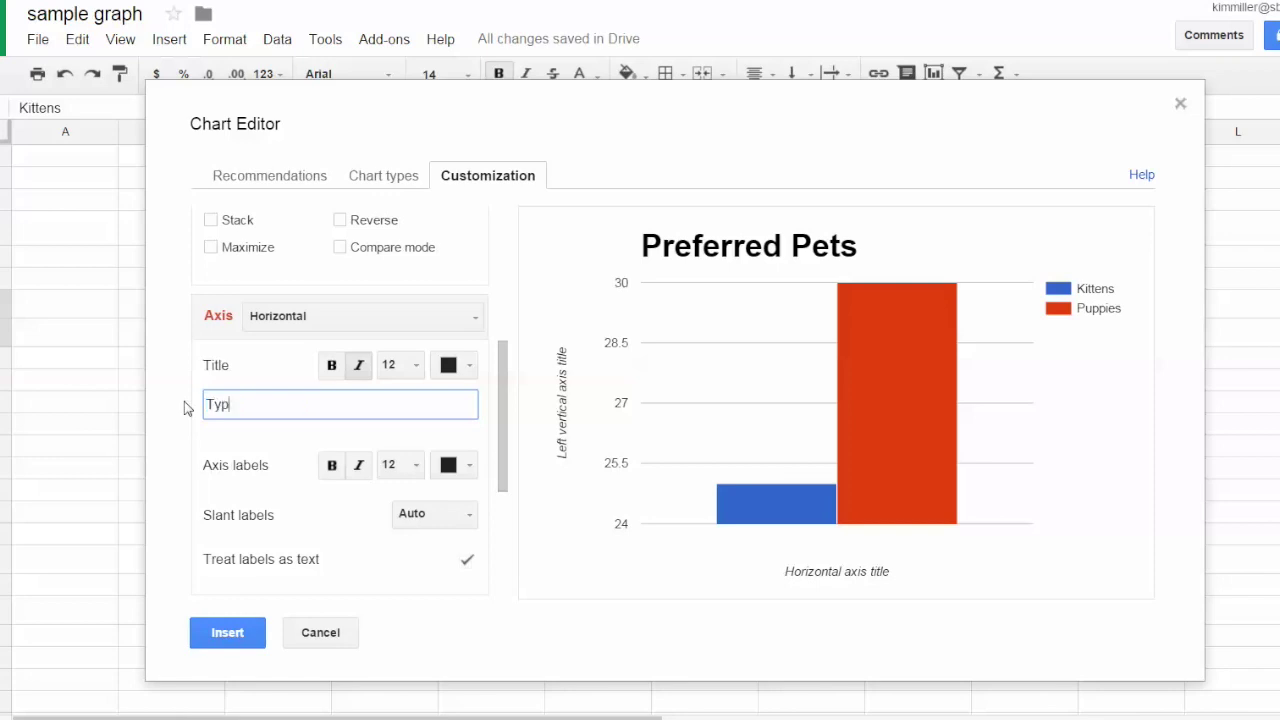
type("es of Animals")
- Format the horizontal axis title at size 15, bold and without italics
left_click(417, 367)
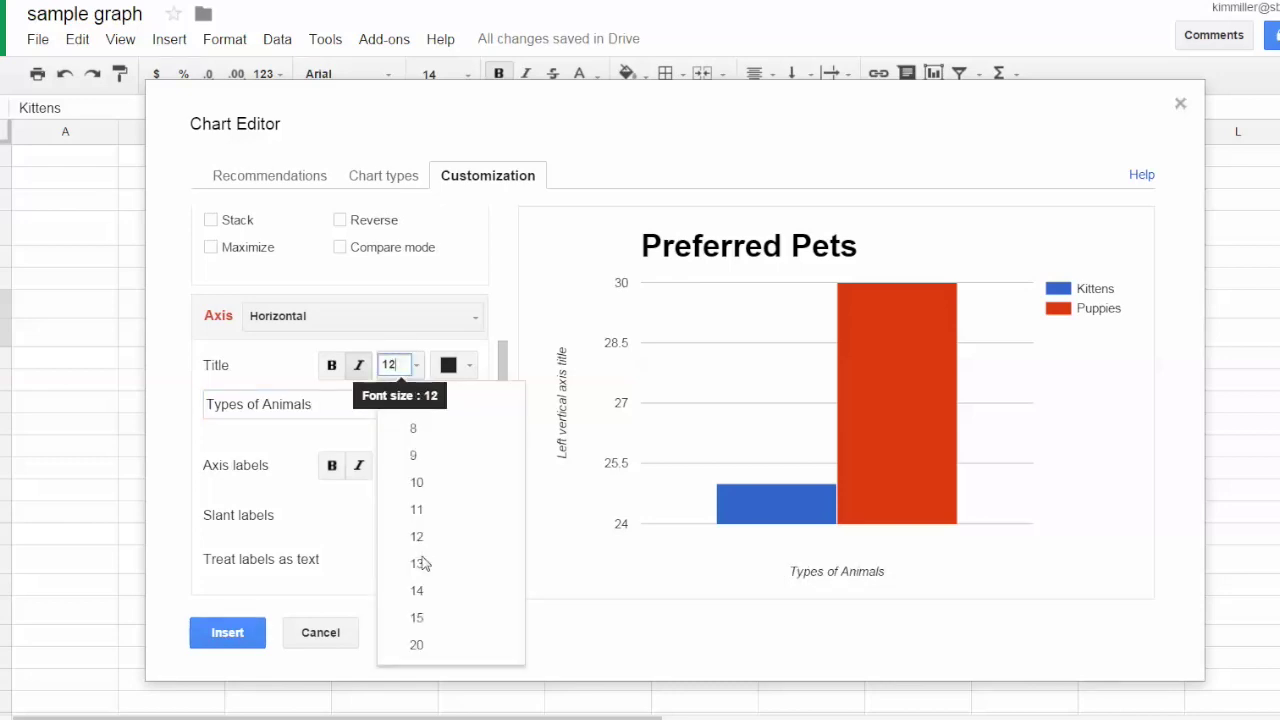
left_click(417, 618)
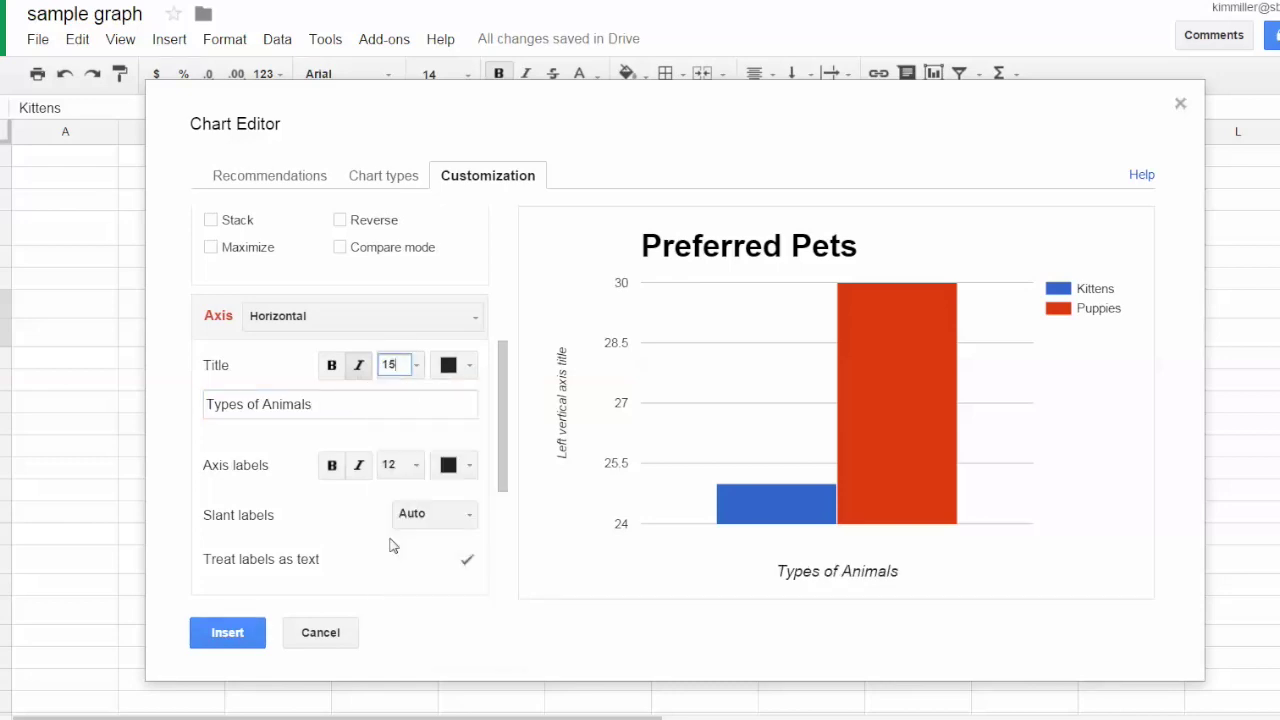
left_click(333, 368)
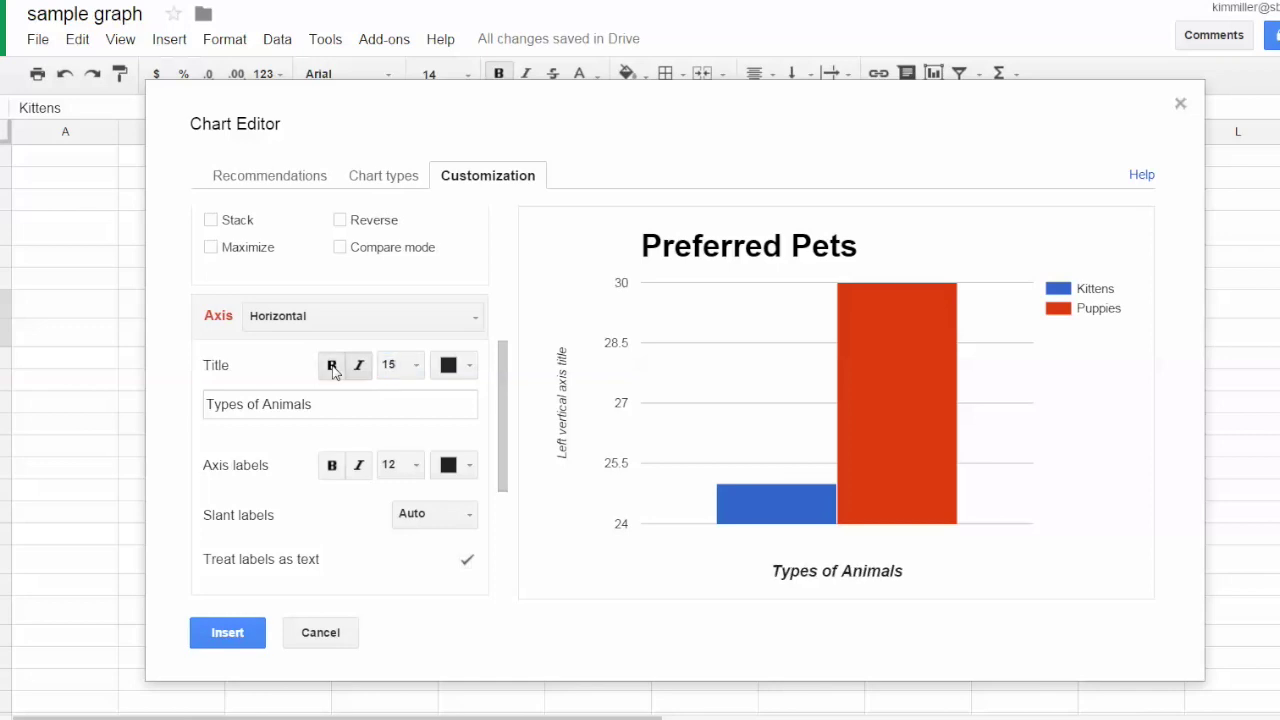
left_click(361, 372)
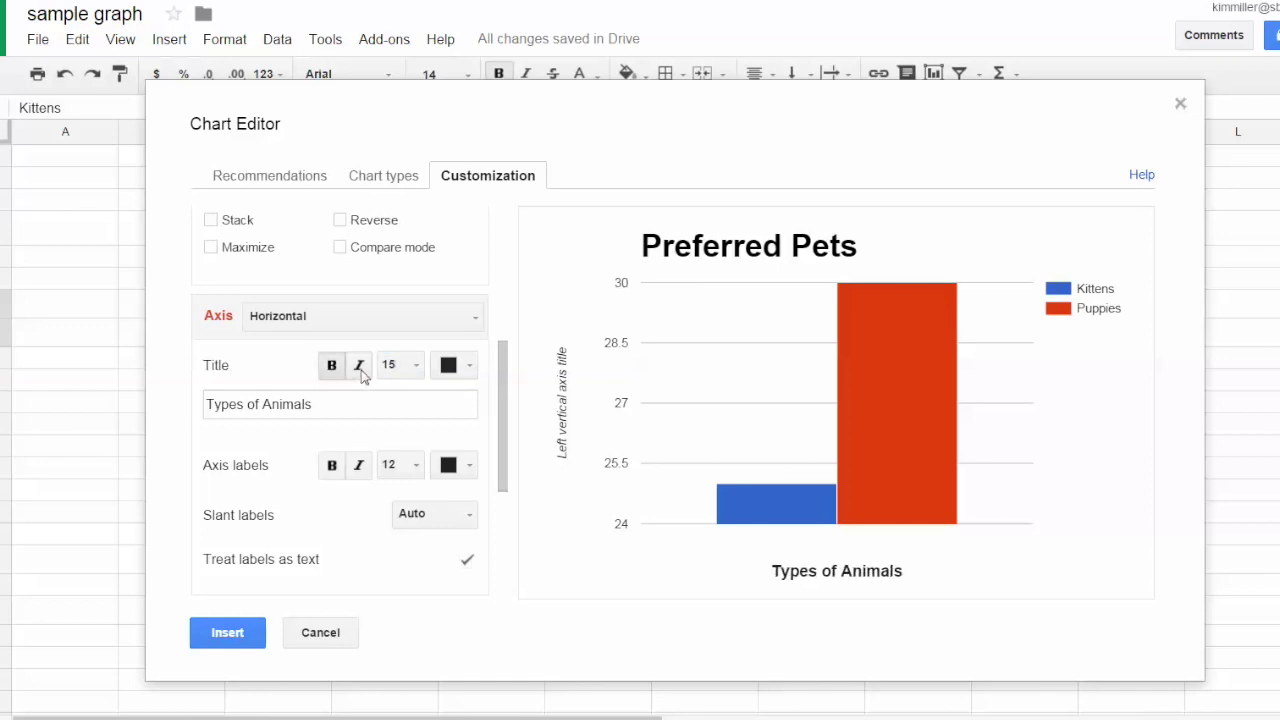
- Replace the left vertical axis title with "Frequency of Response"
left_click(476, 321)
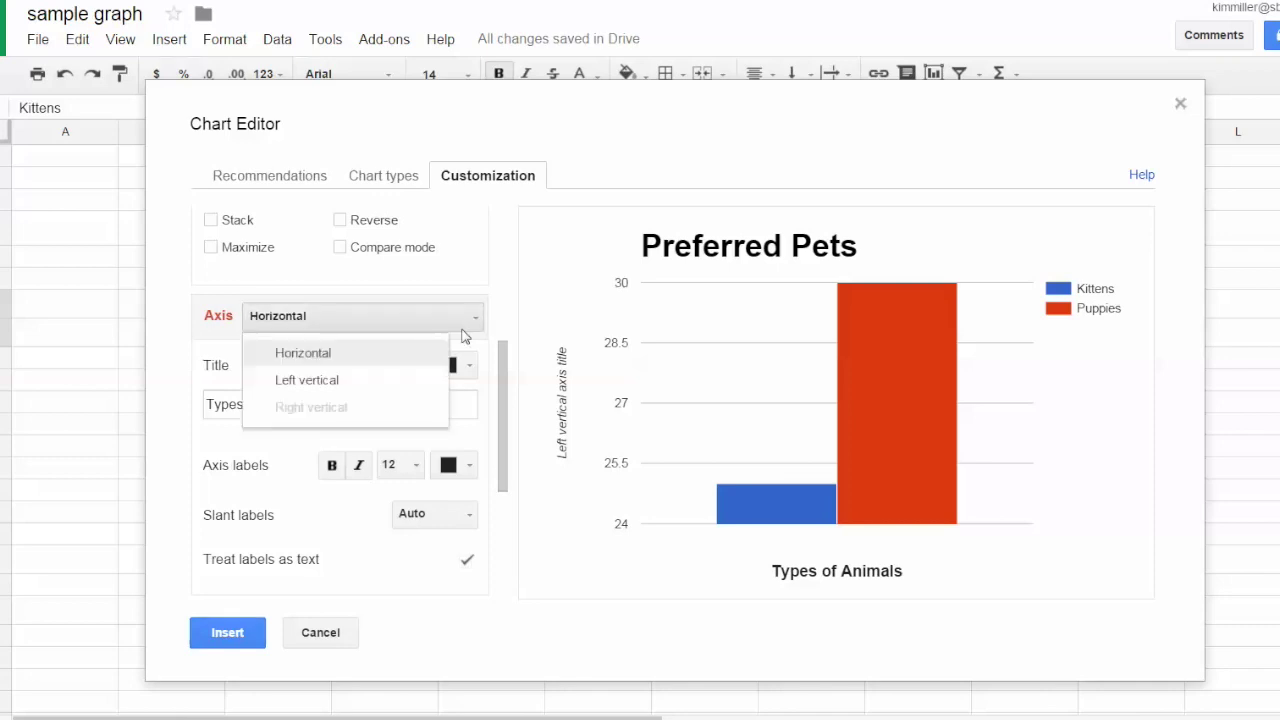
left_click(431, 382)
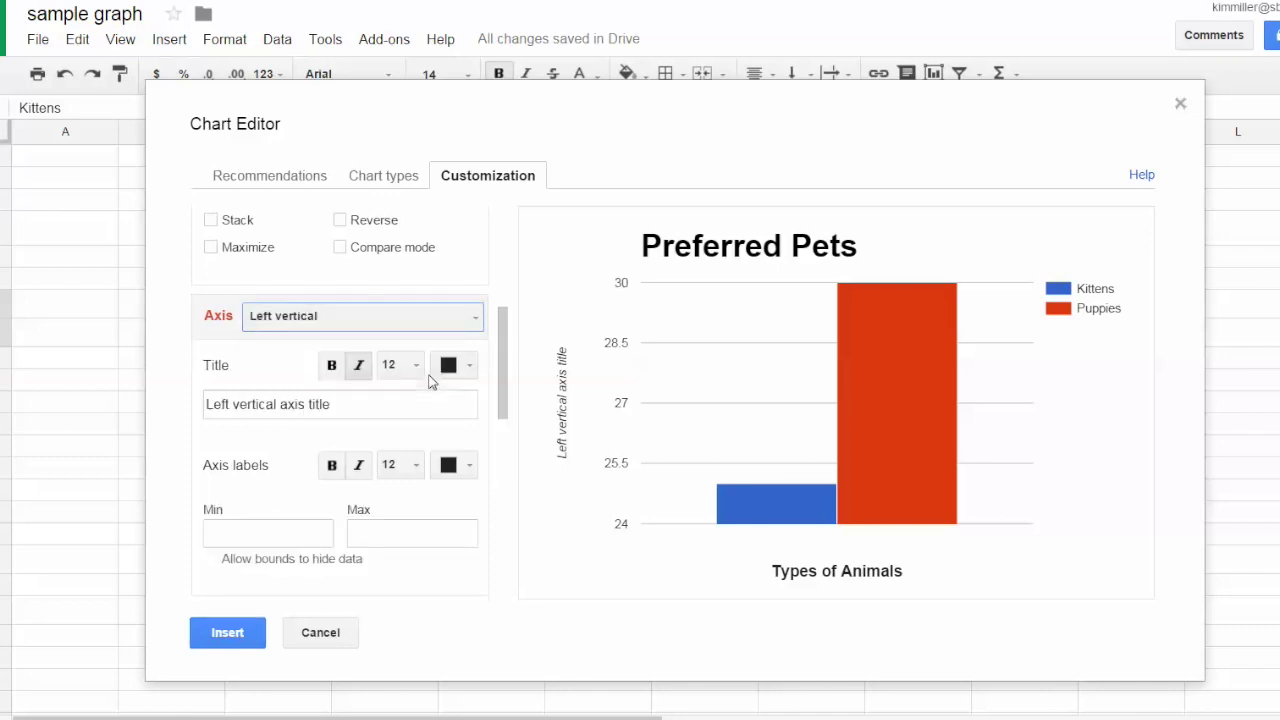
left_click(374, 404)
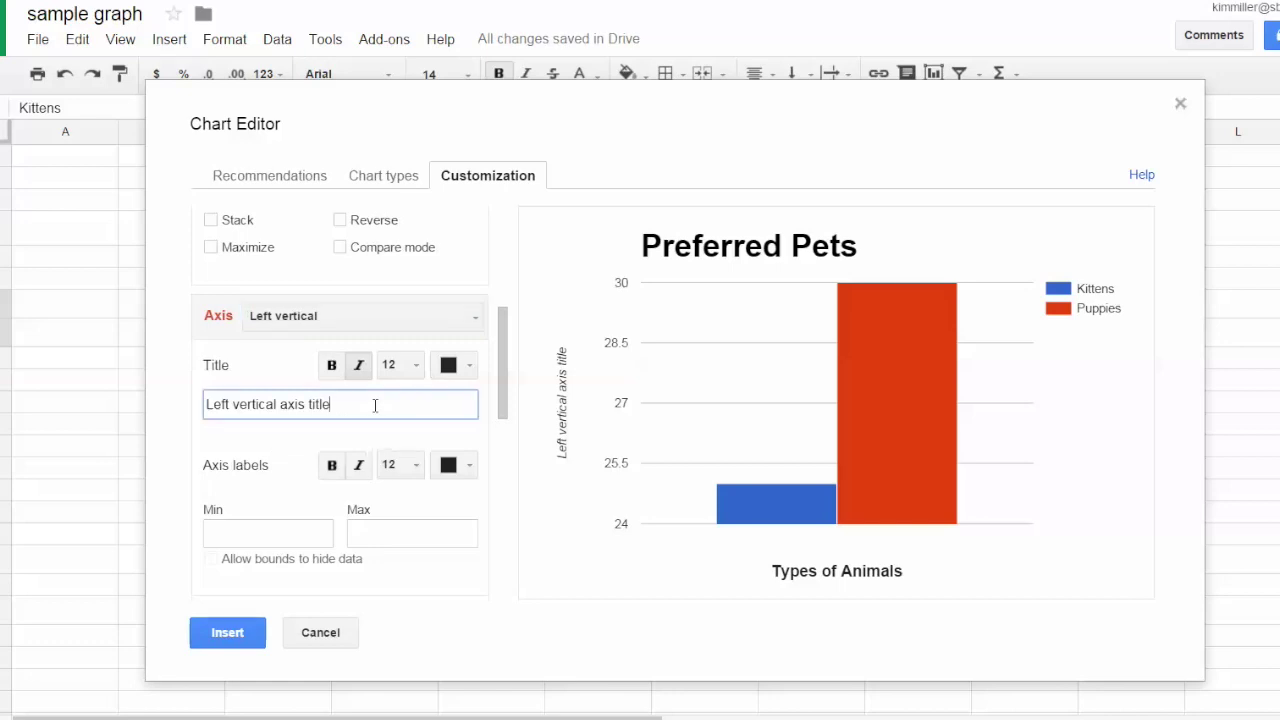
key("ctrl+a")
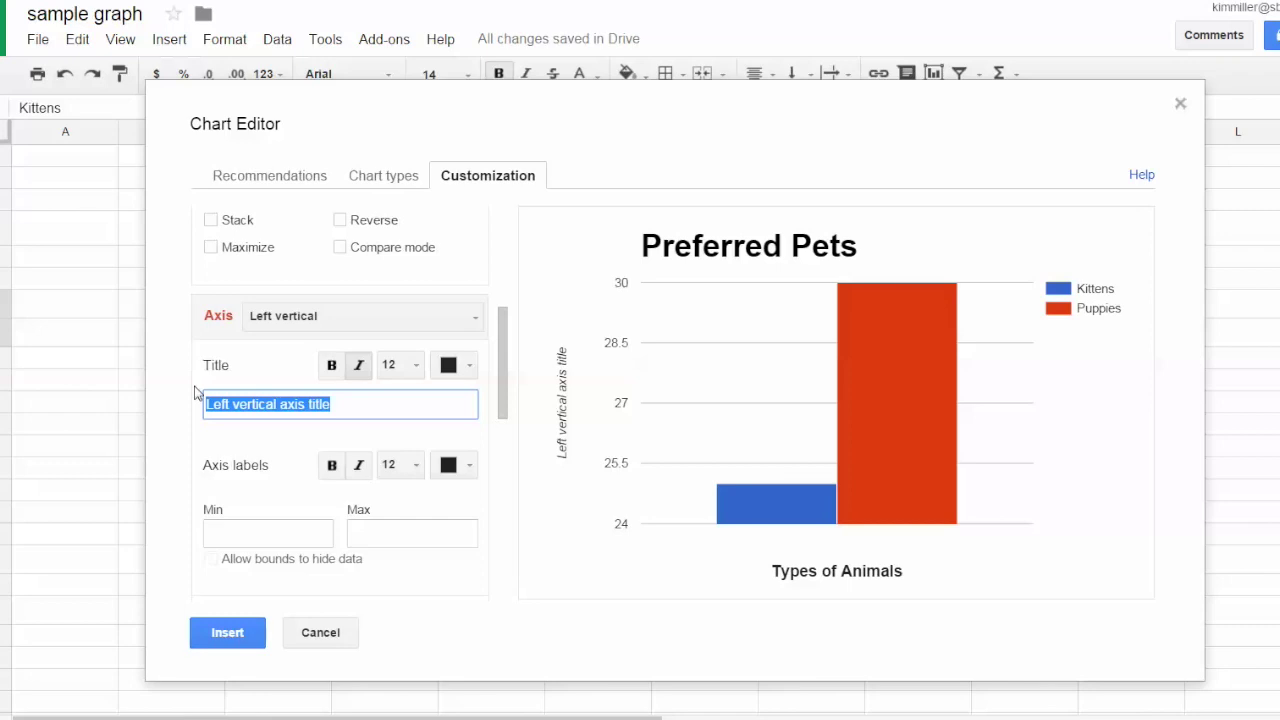
type("Fre")
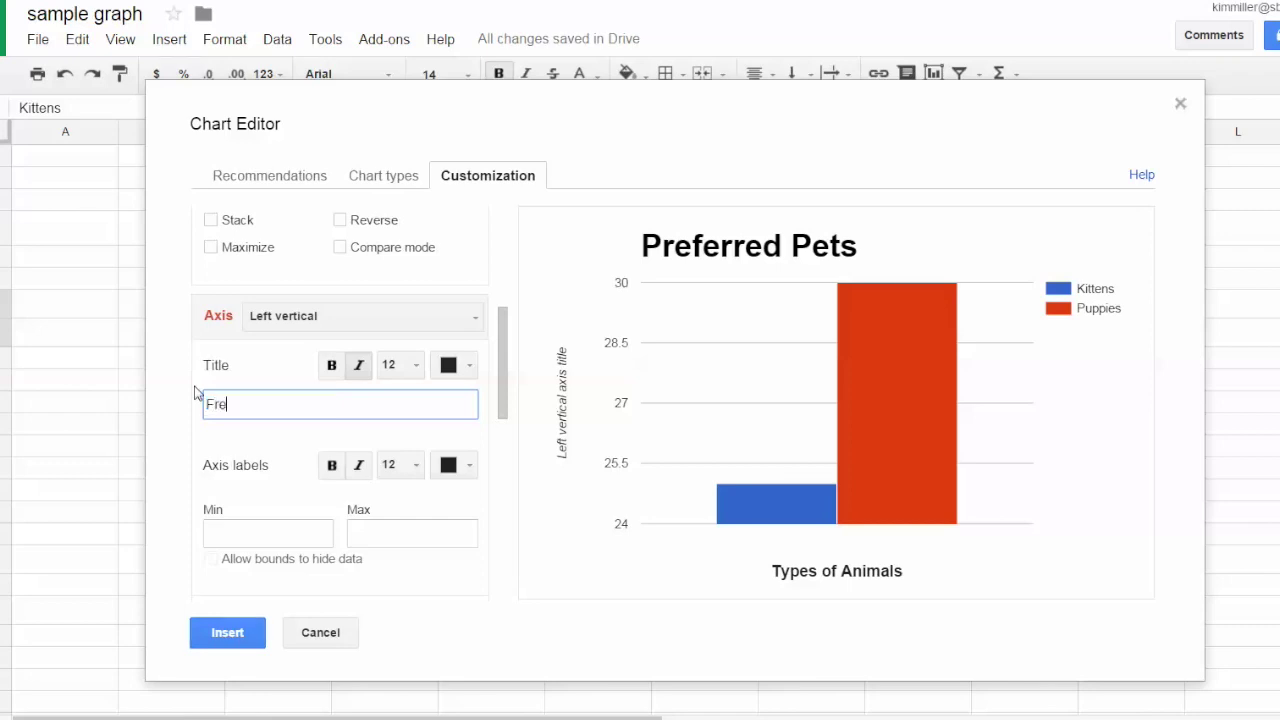
type("quency of Response")
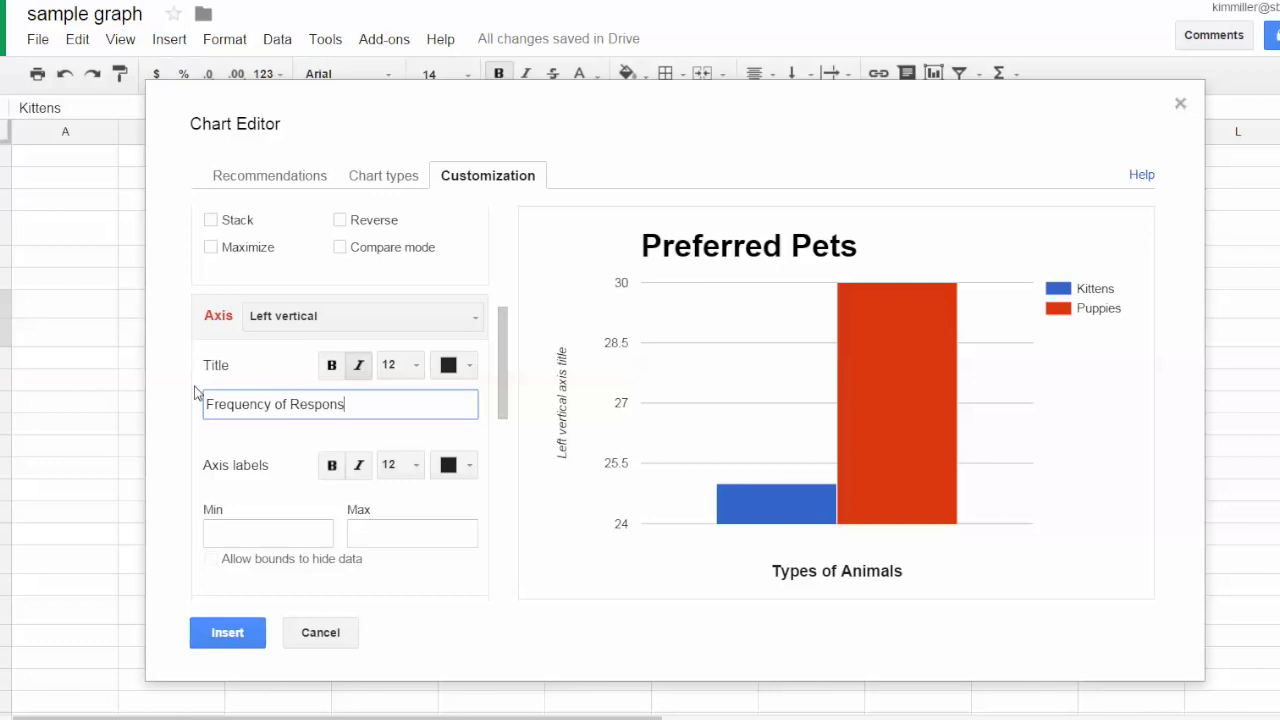
- Format the left vertical axis title at size 15, bold and without italics
left_click(418, 366)
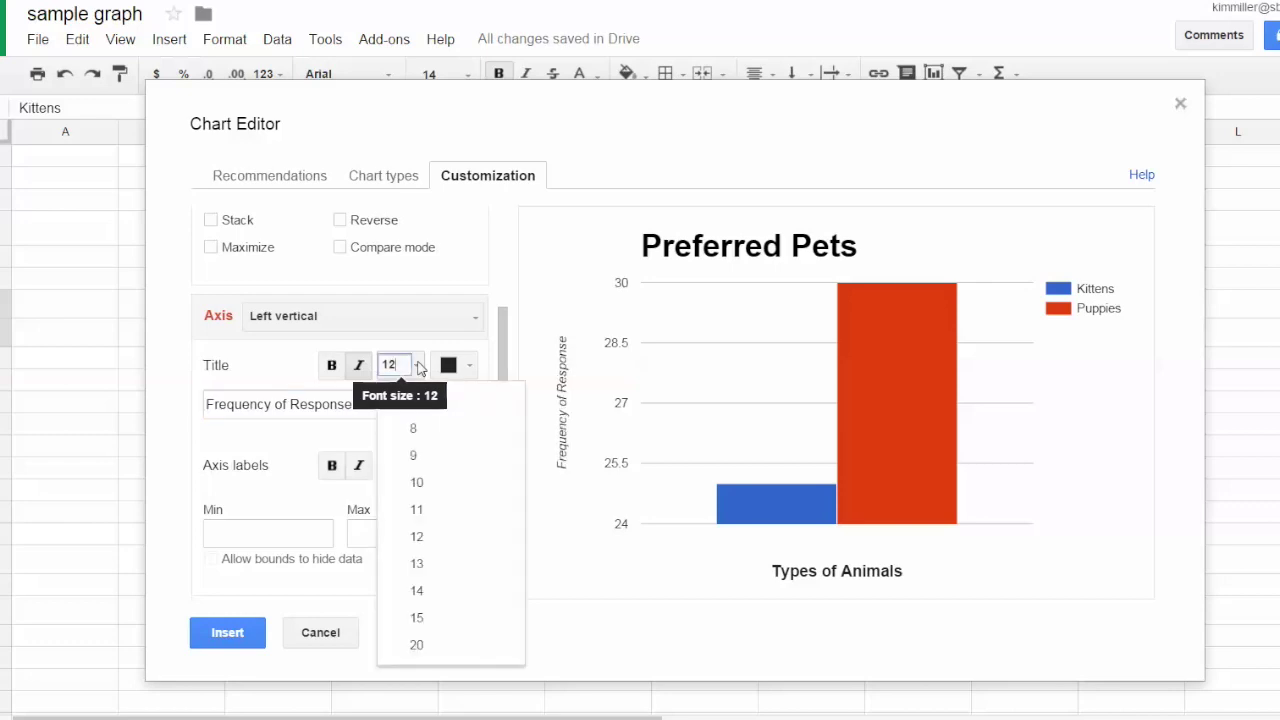
left_click(418, 619)
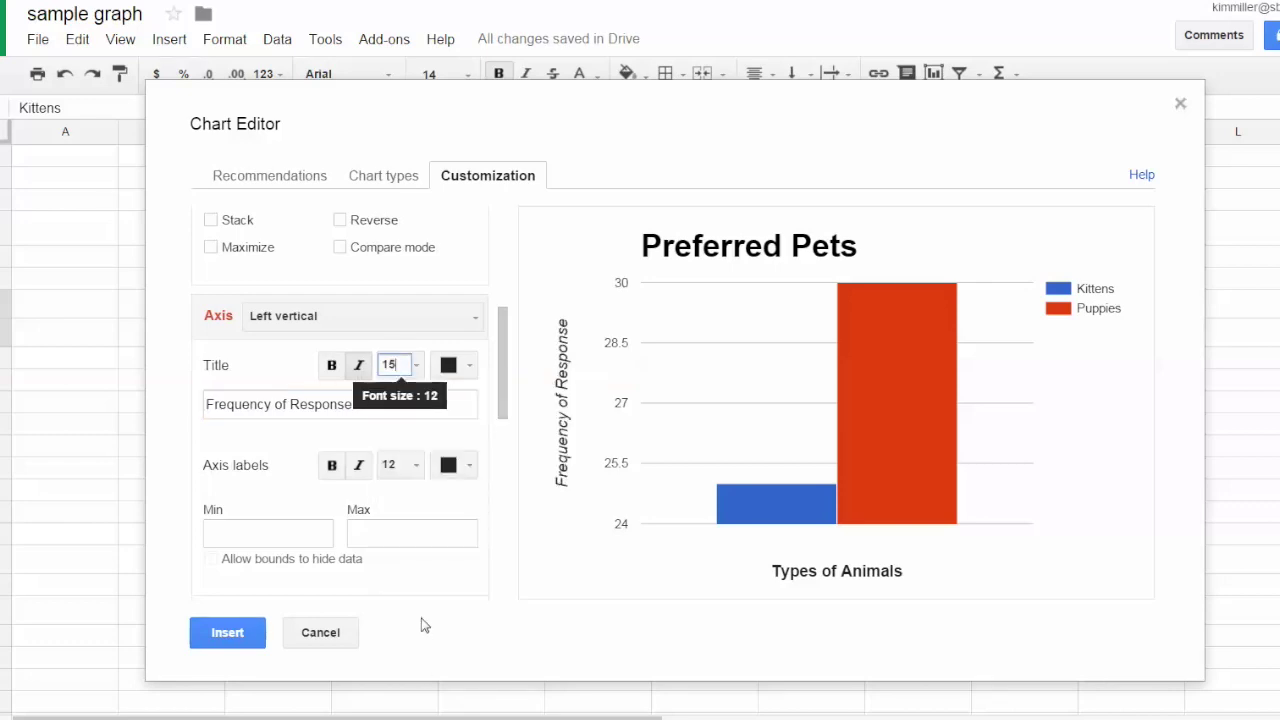
left_click(331, 366)
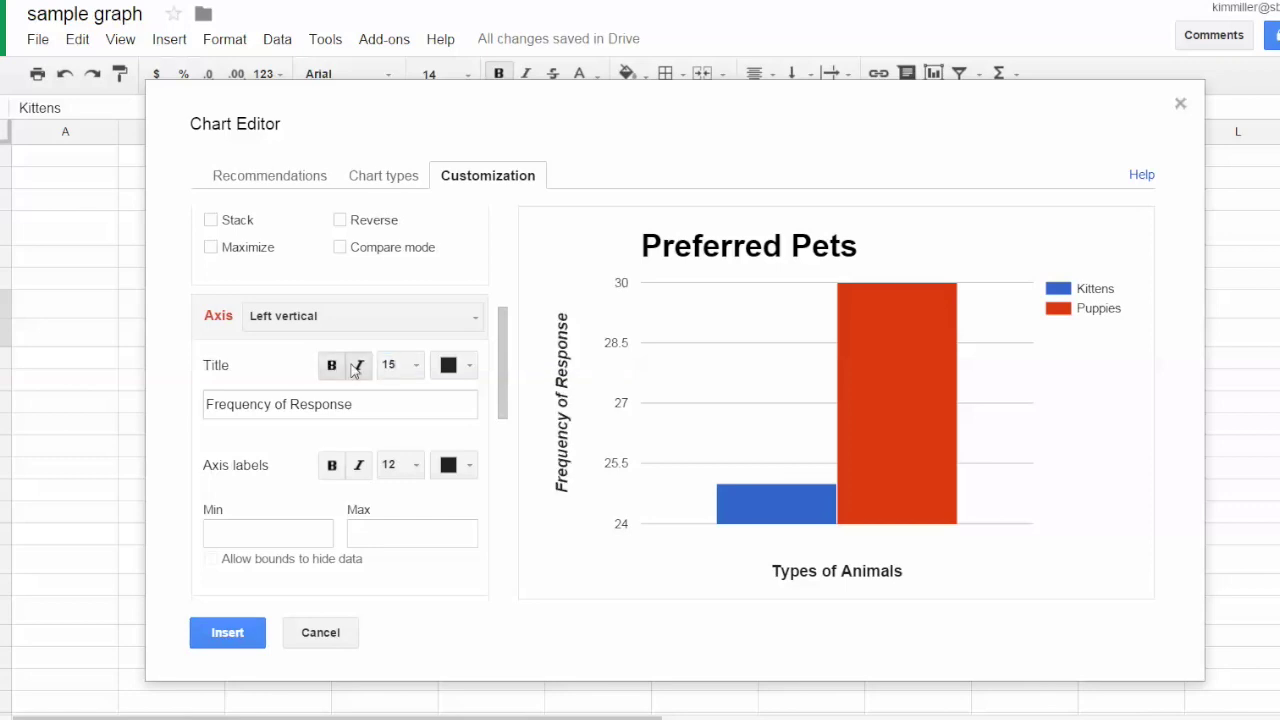
left_click(359, 366)
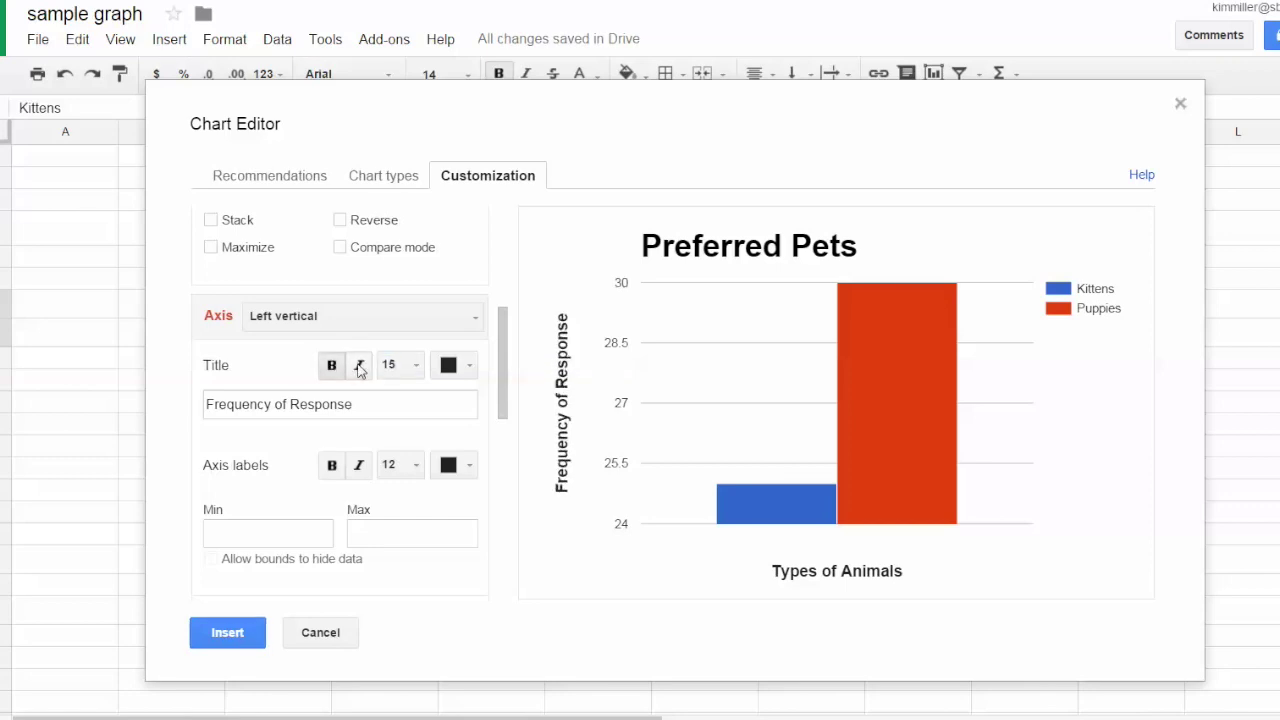
- Switch the chart's rows and columns so that Kittens and Puppies label the horizontal axis
left_click(386, 180)
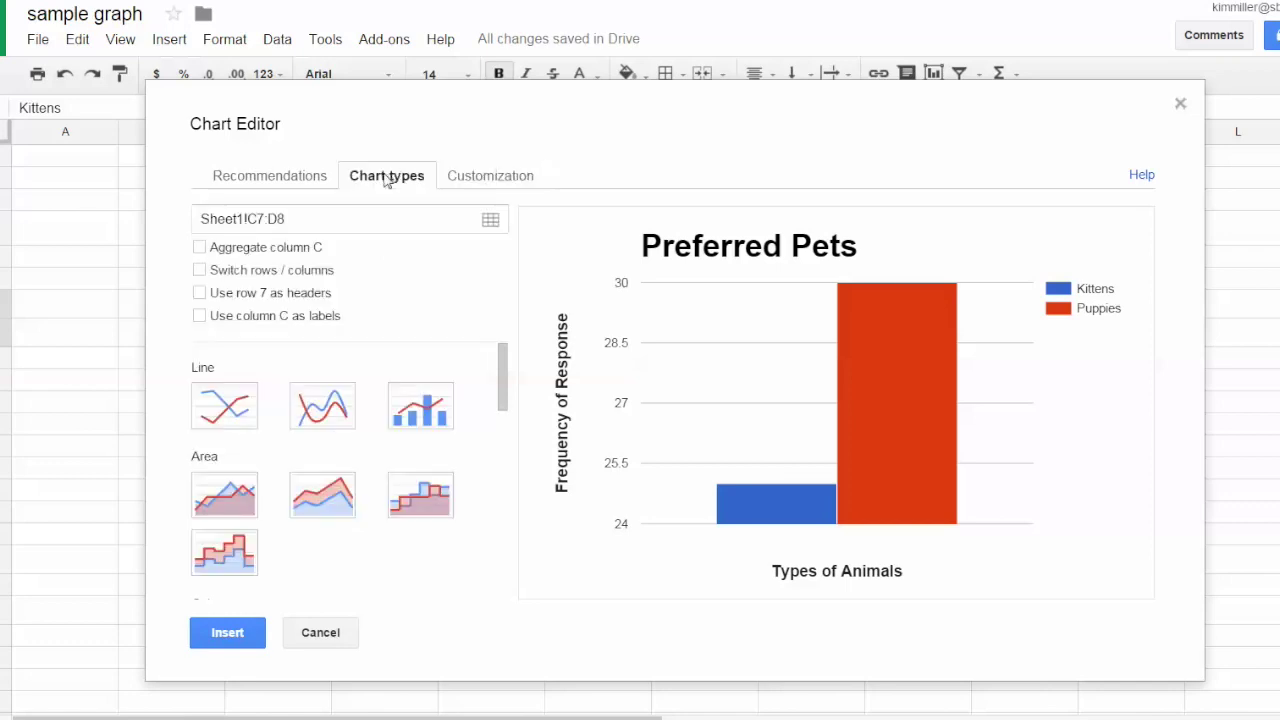
left_click(199, 271)
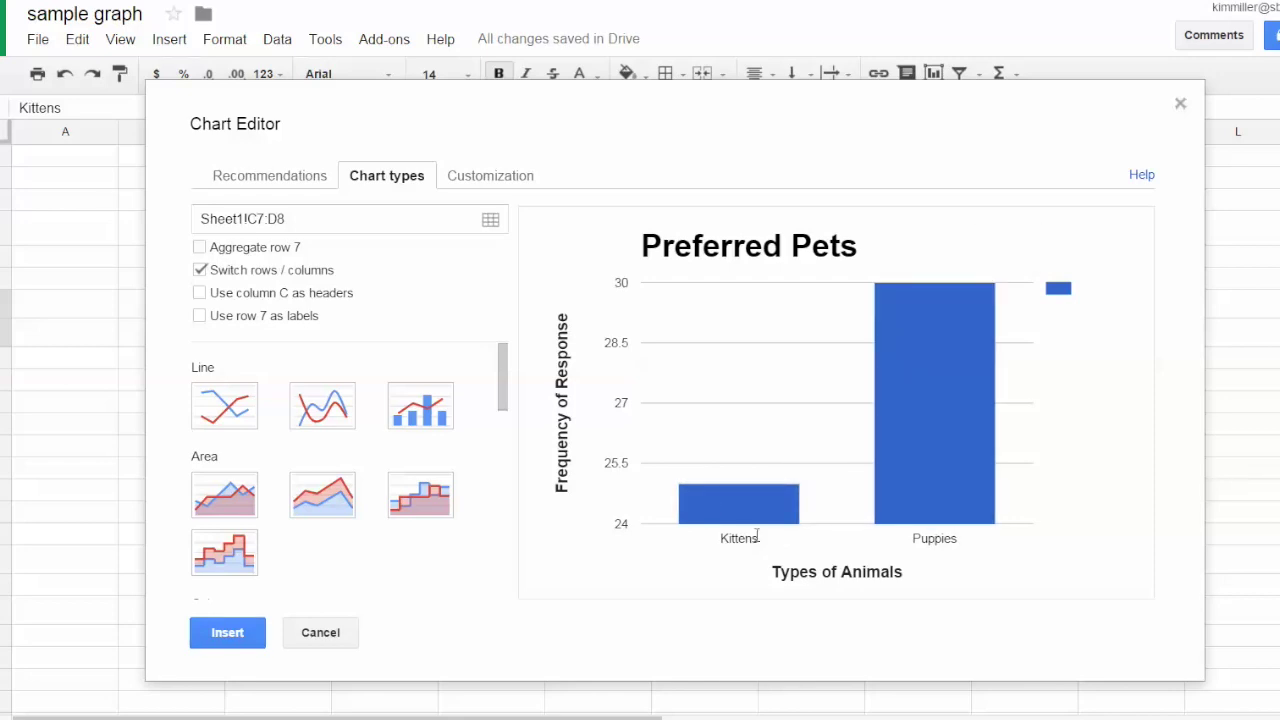
- Remove the legend from the Preferred Pets chart by setting its position to None
mouse_move(740, 514)
left_click(503, 178)
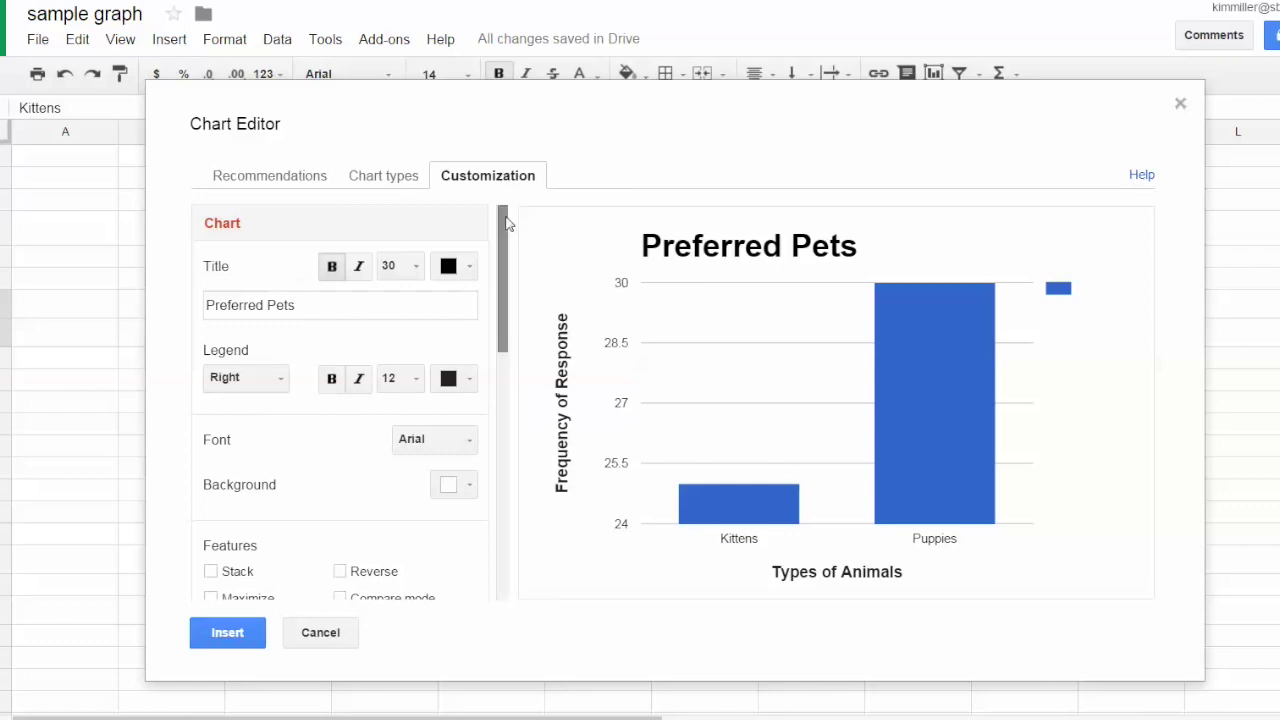
left_click(286, 384)
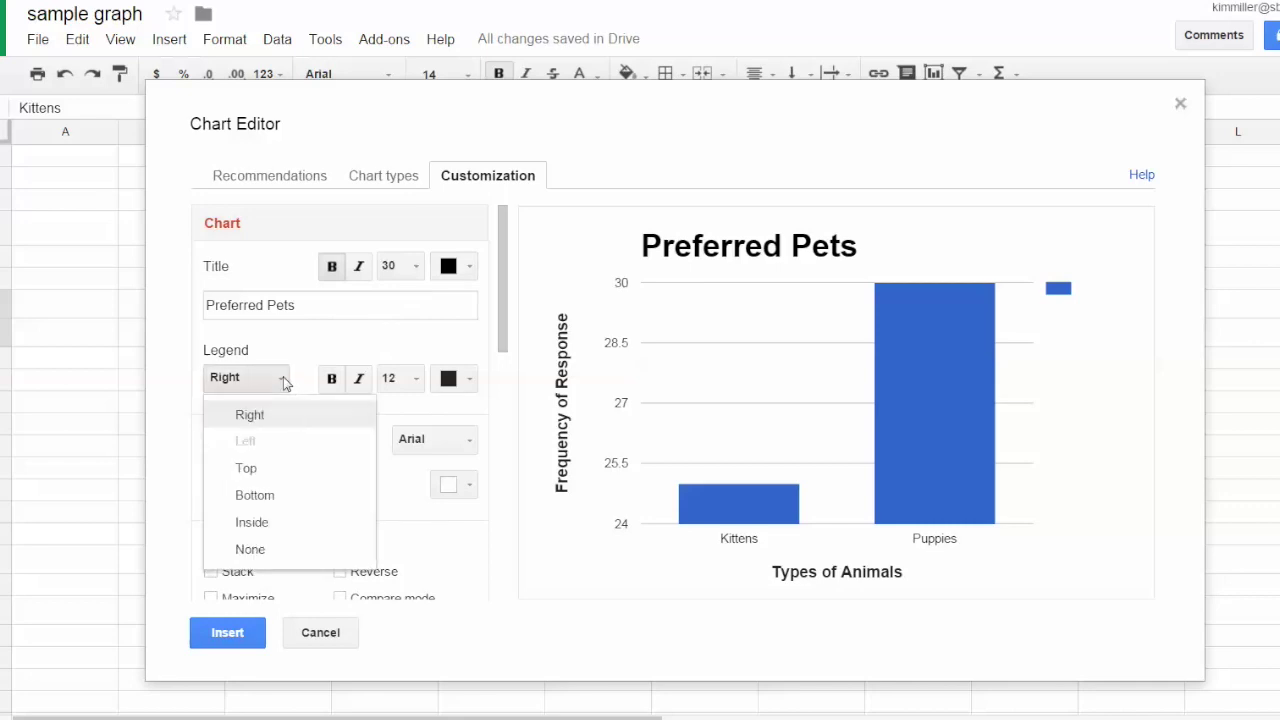
left_click(271, 557)
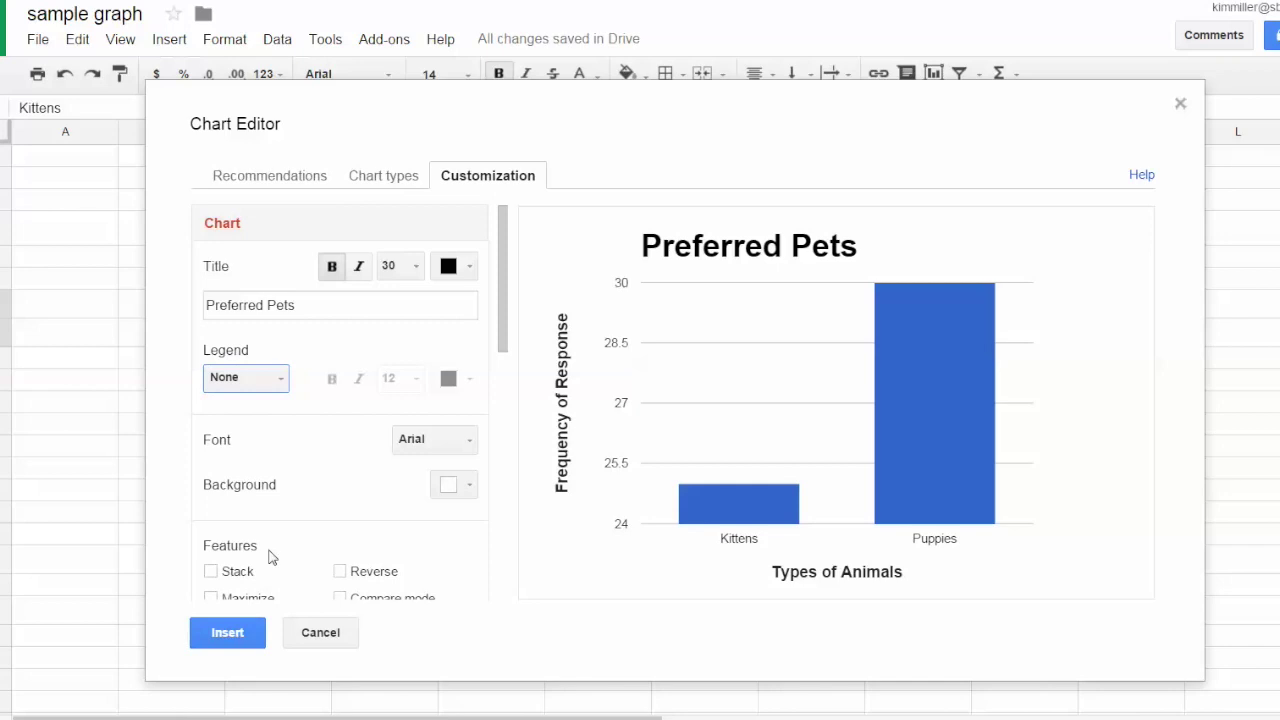
- Format the horizontal axis labels, Kittens and Puppies, as bold at size 15
left_click(503, 277)
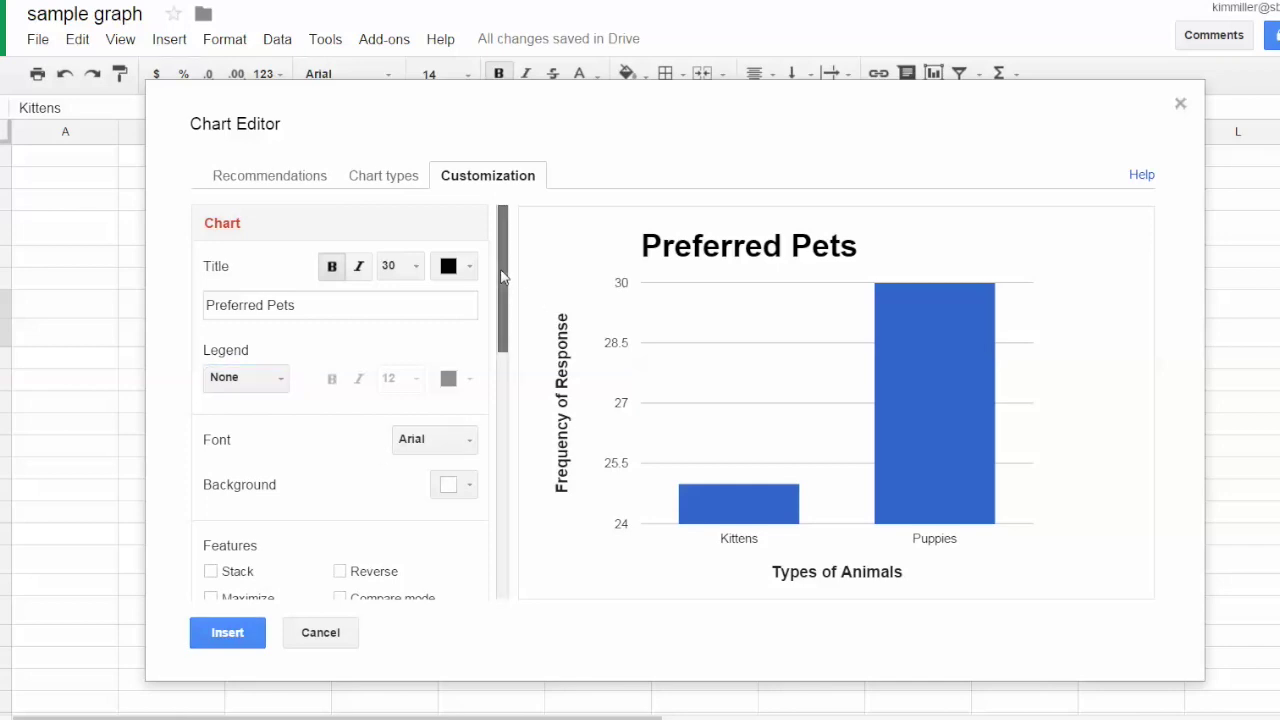
left_click_drag(503, 277, 511, 454)
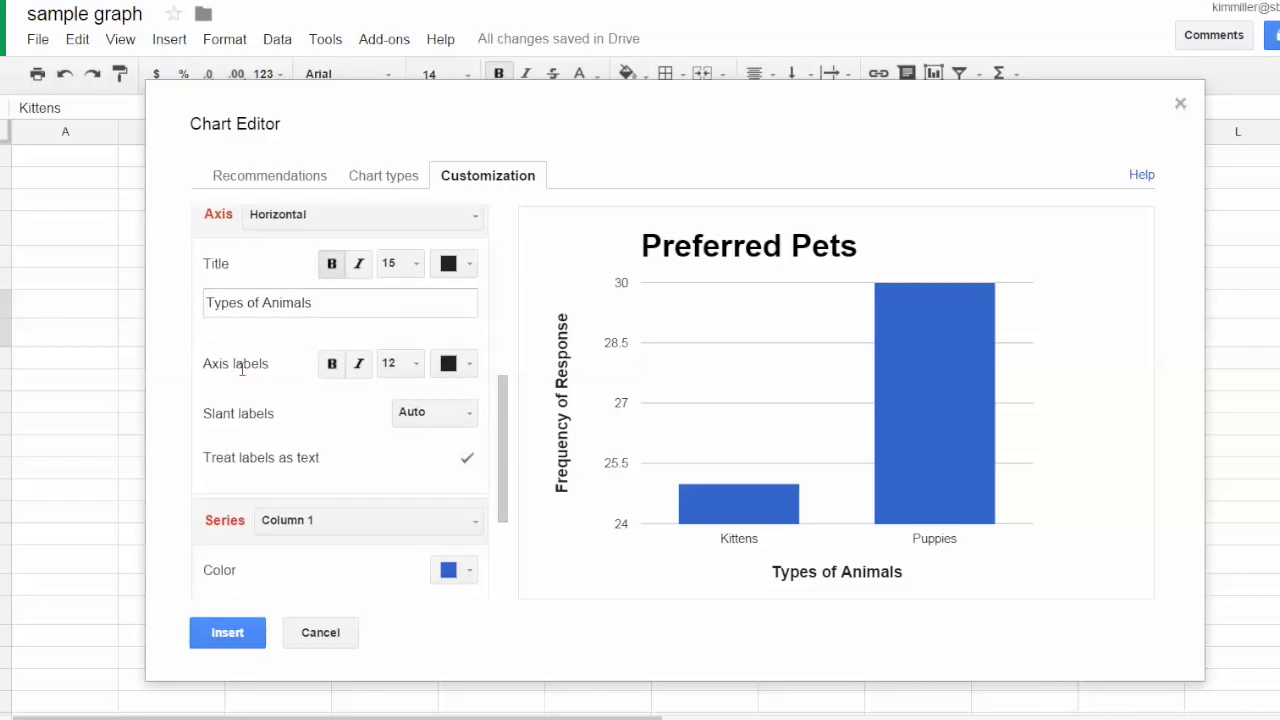
left_click(333, 364)
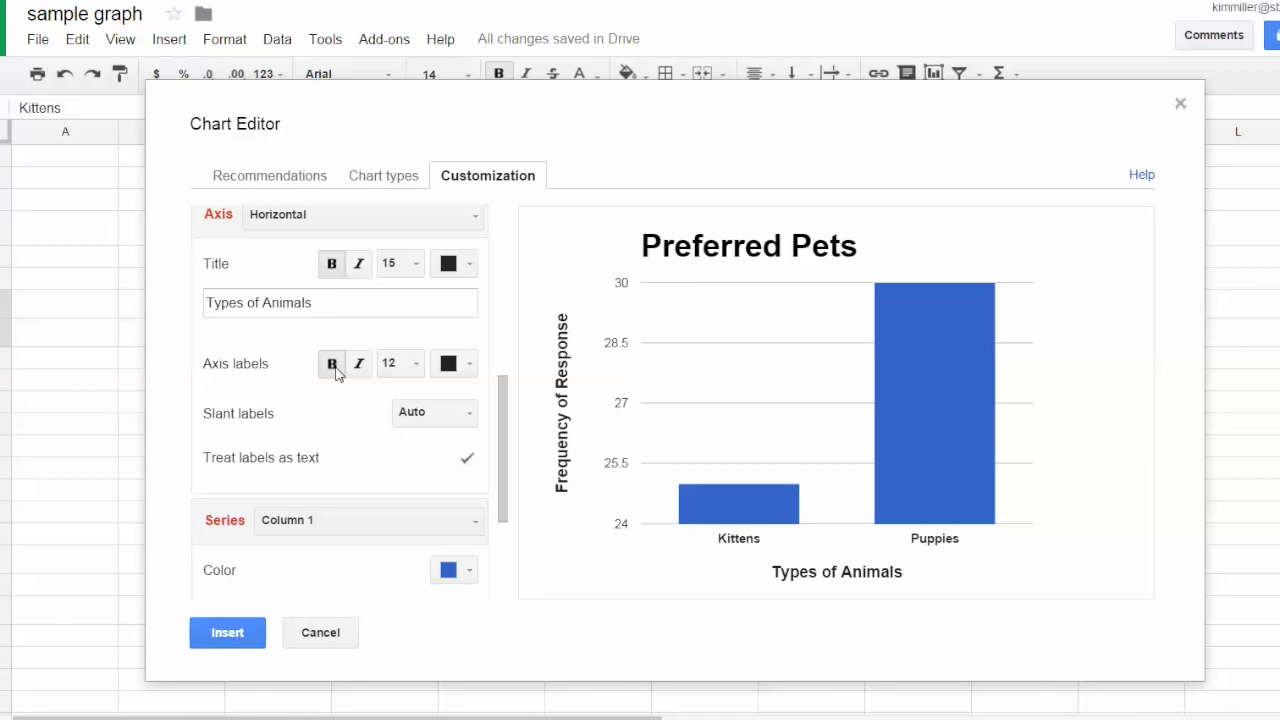
left_click(415, 369)
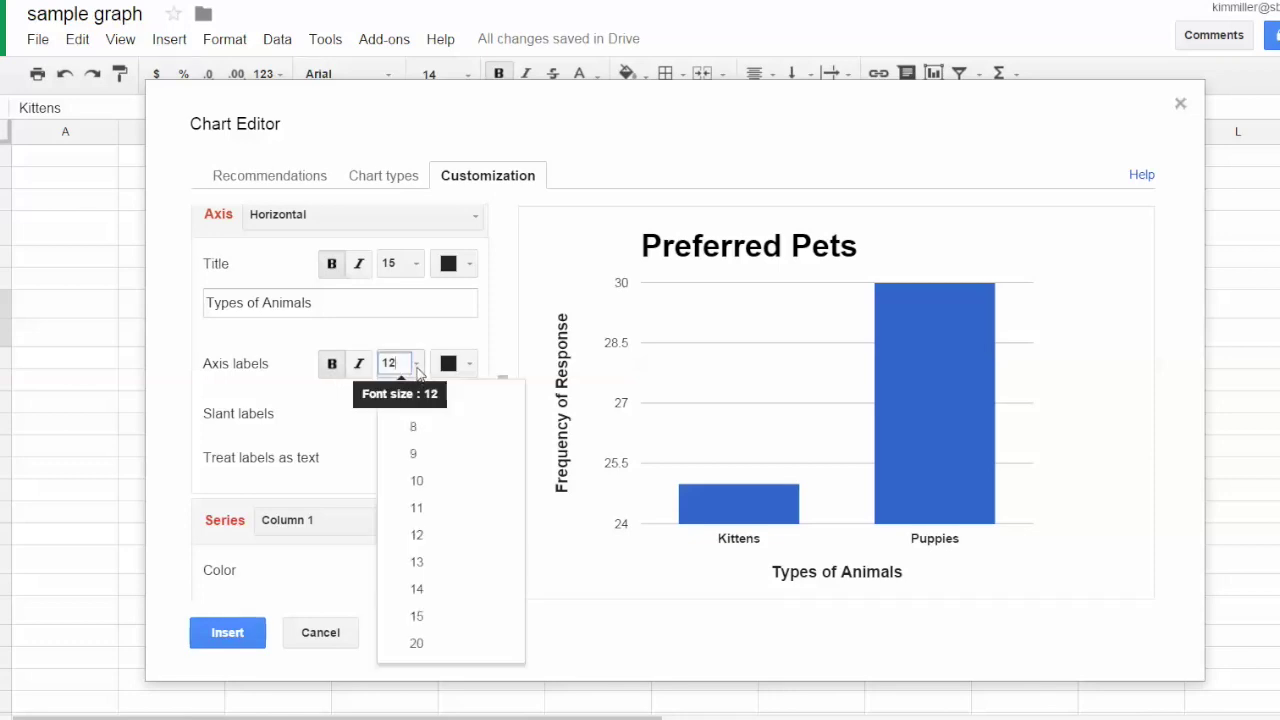
left_click(416, 617)
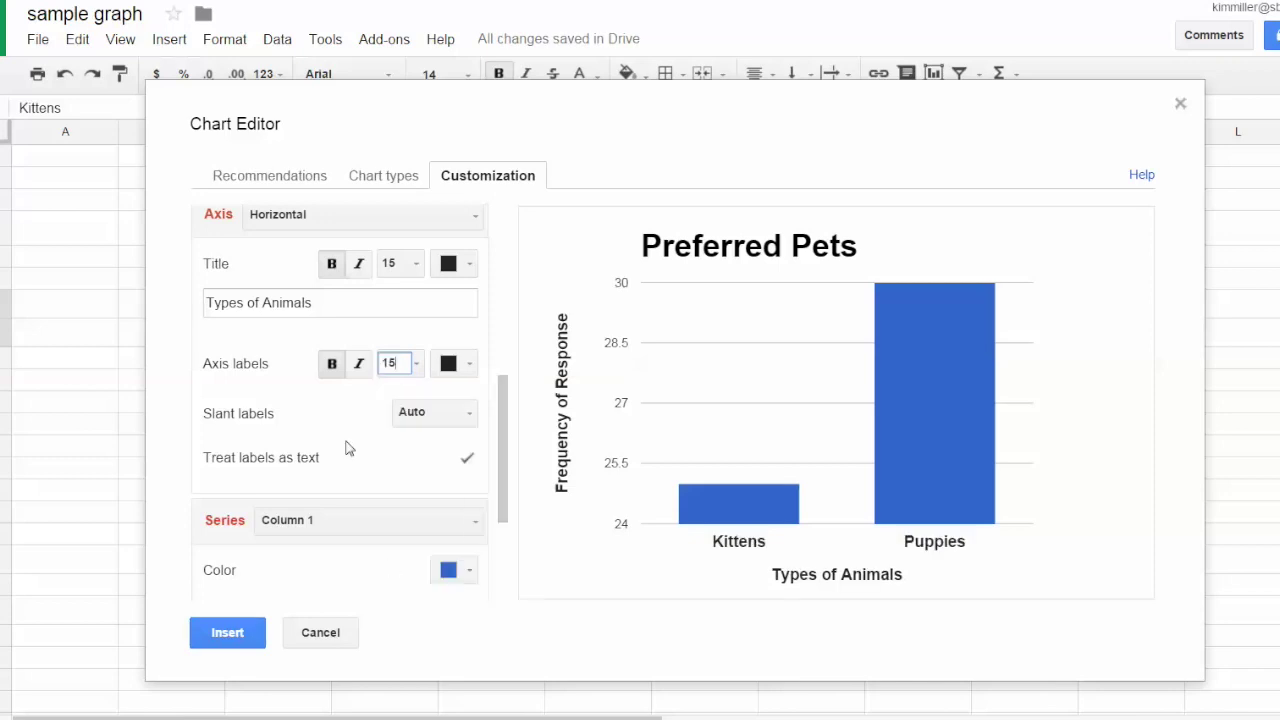
- Format the left vertical axis labels as bold at size 15
left_click(341, 220)
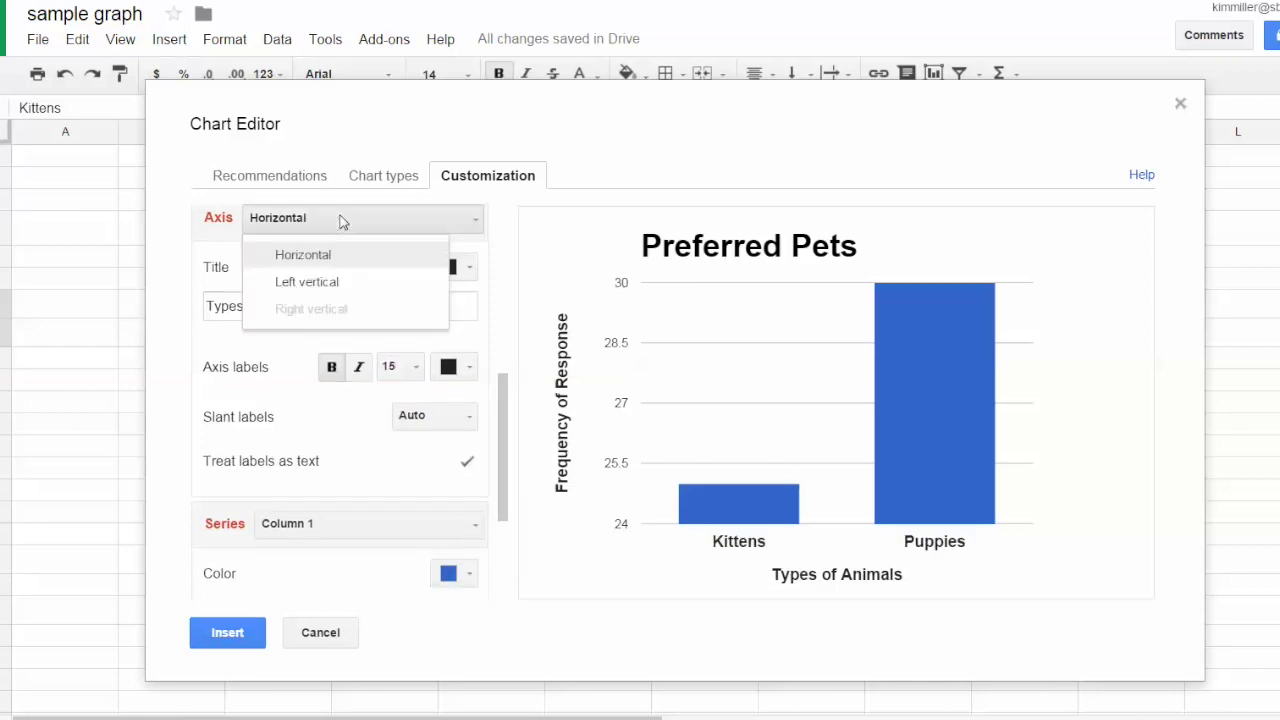
left_click(332, 288)
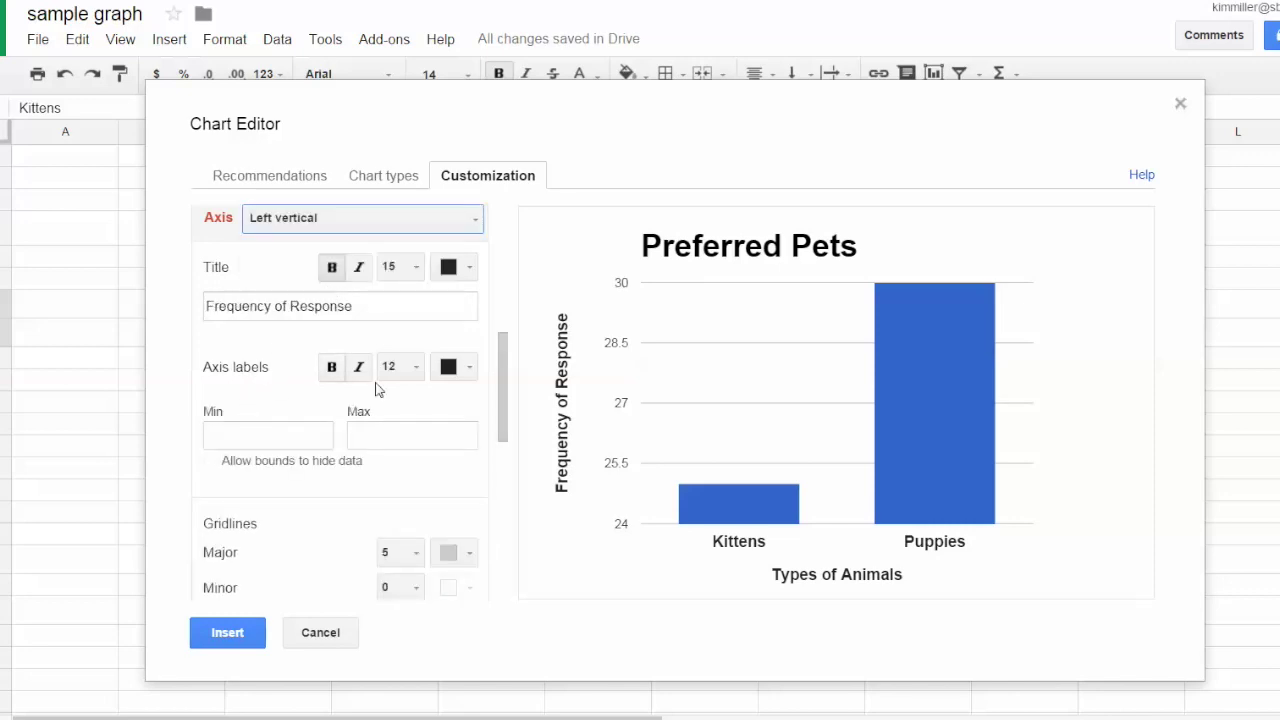
left_click(417, 367)
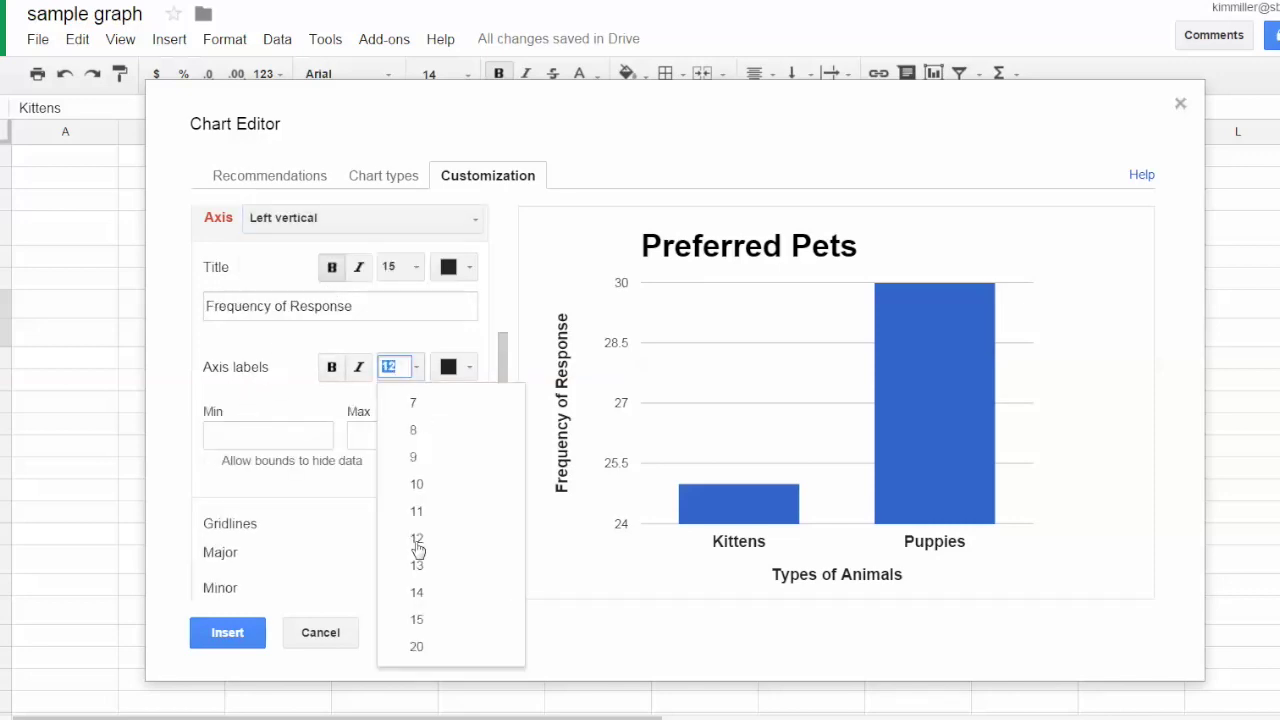
left_click(419, 621)
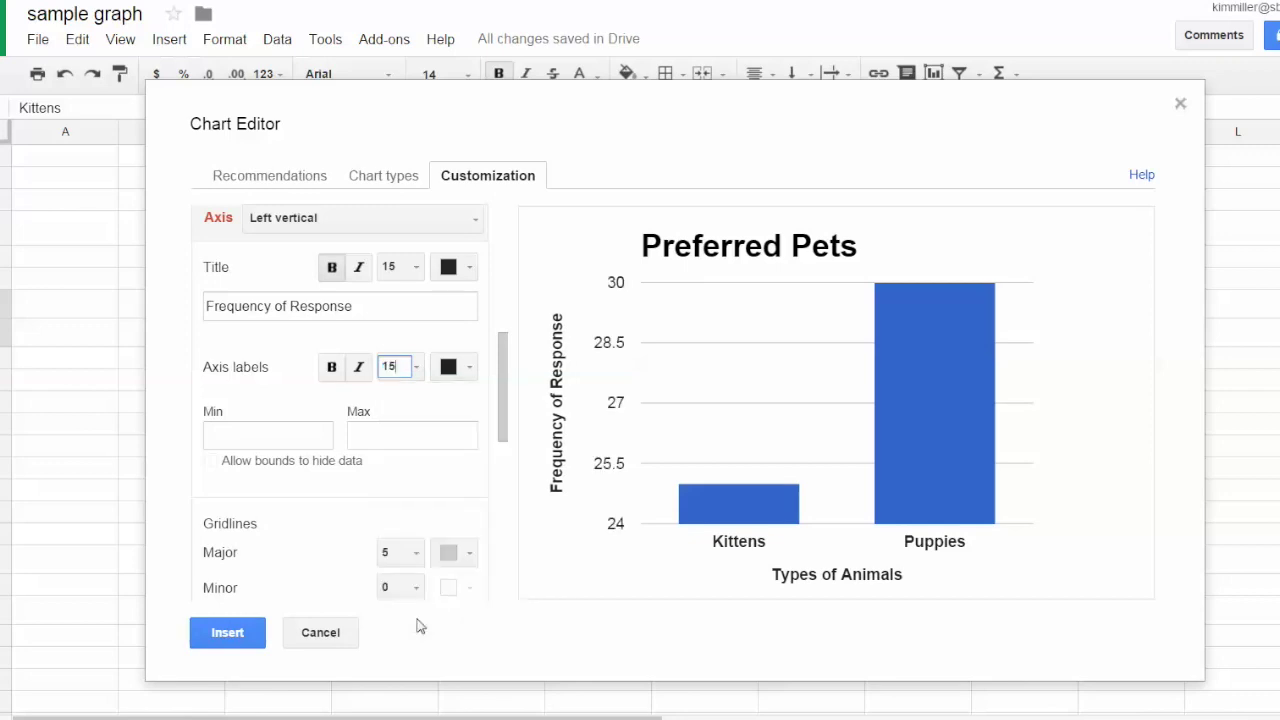
left_click(332, 369)
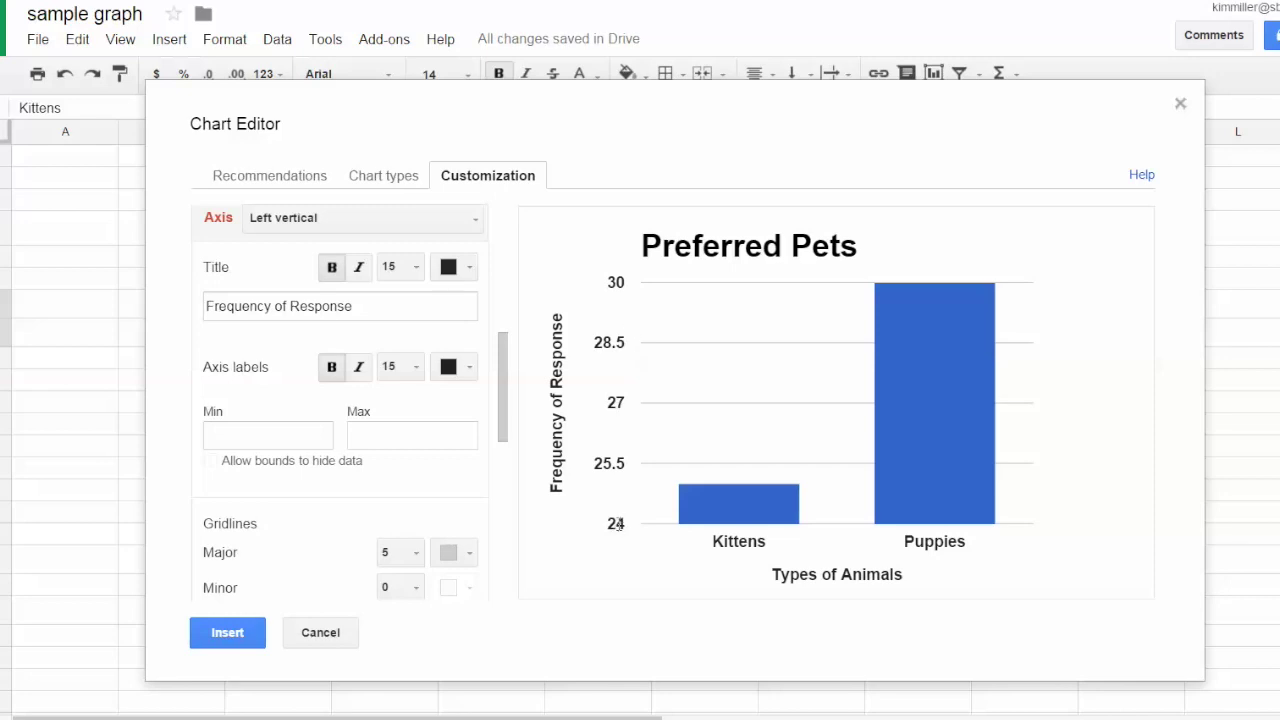
- Set the left vertical axis minimum to 0 and insert the finished chart into the spreadsheet
left_click(306, 439)
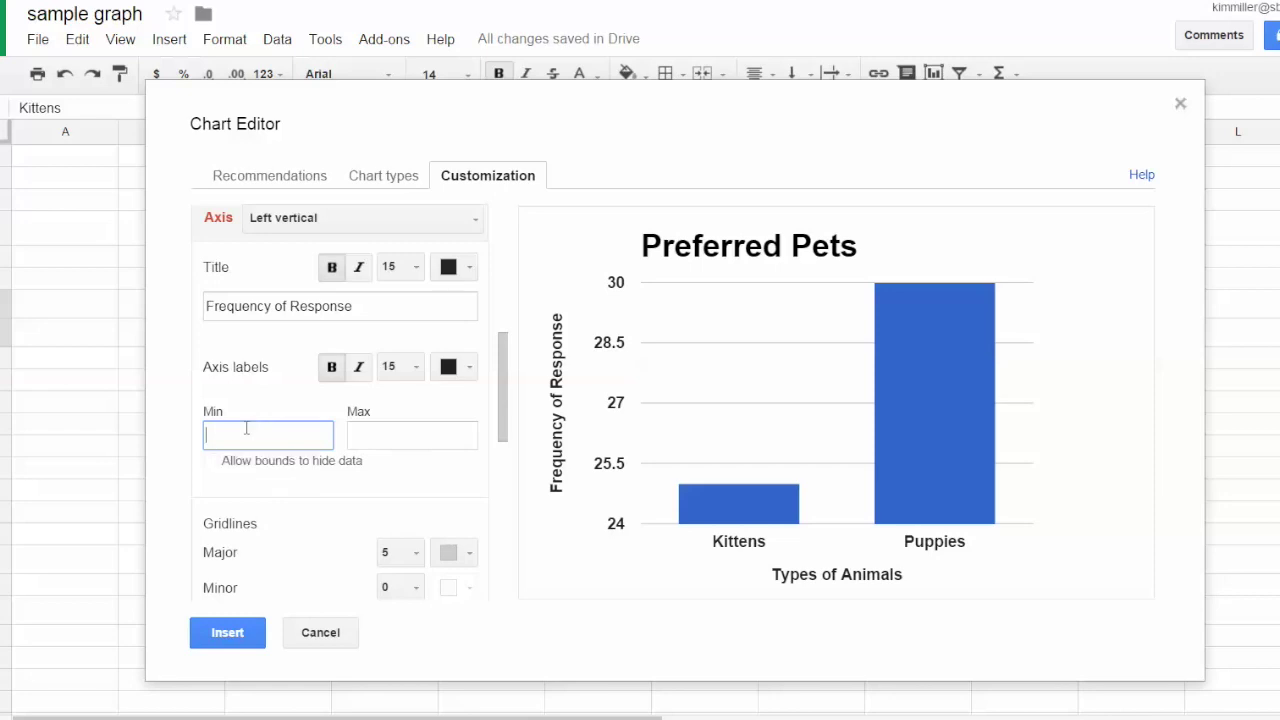
type("0")
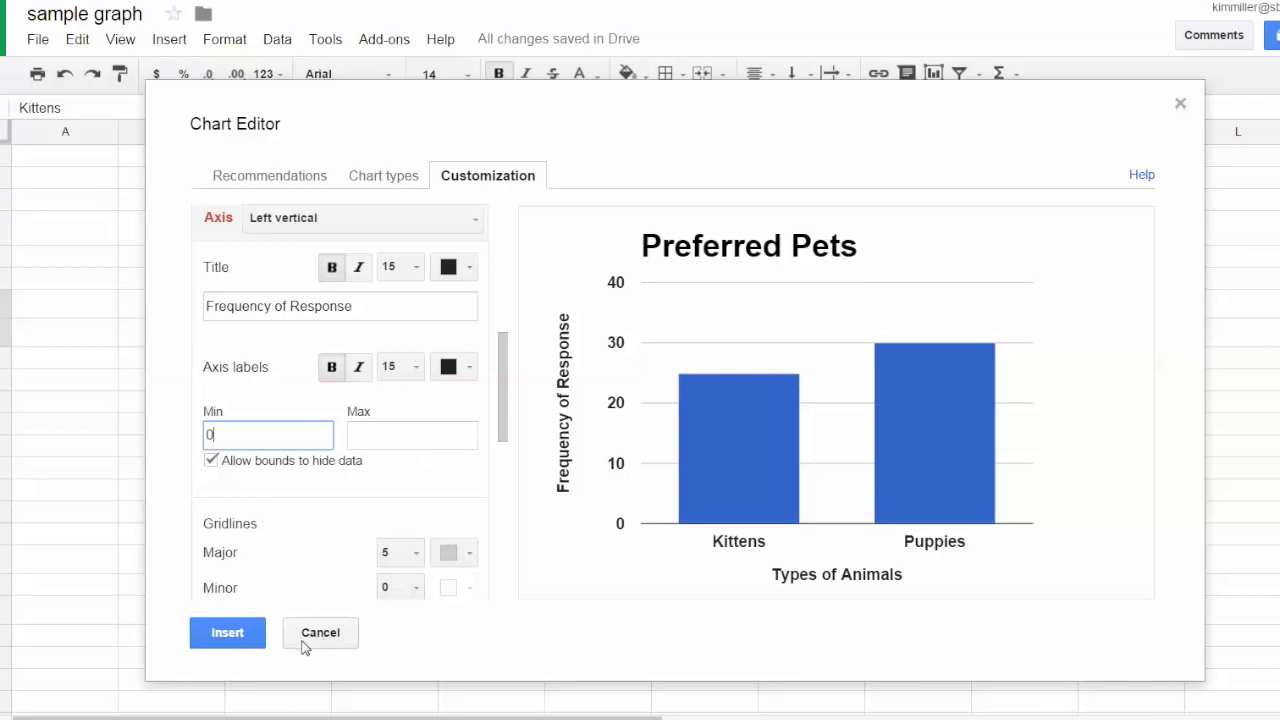
left_click(238, 638)
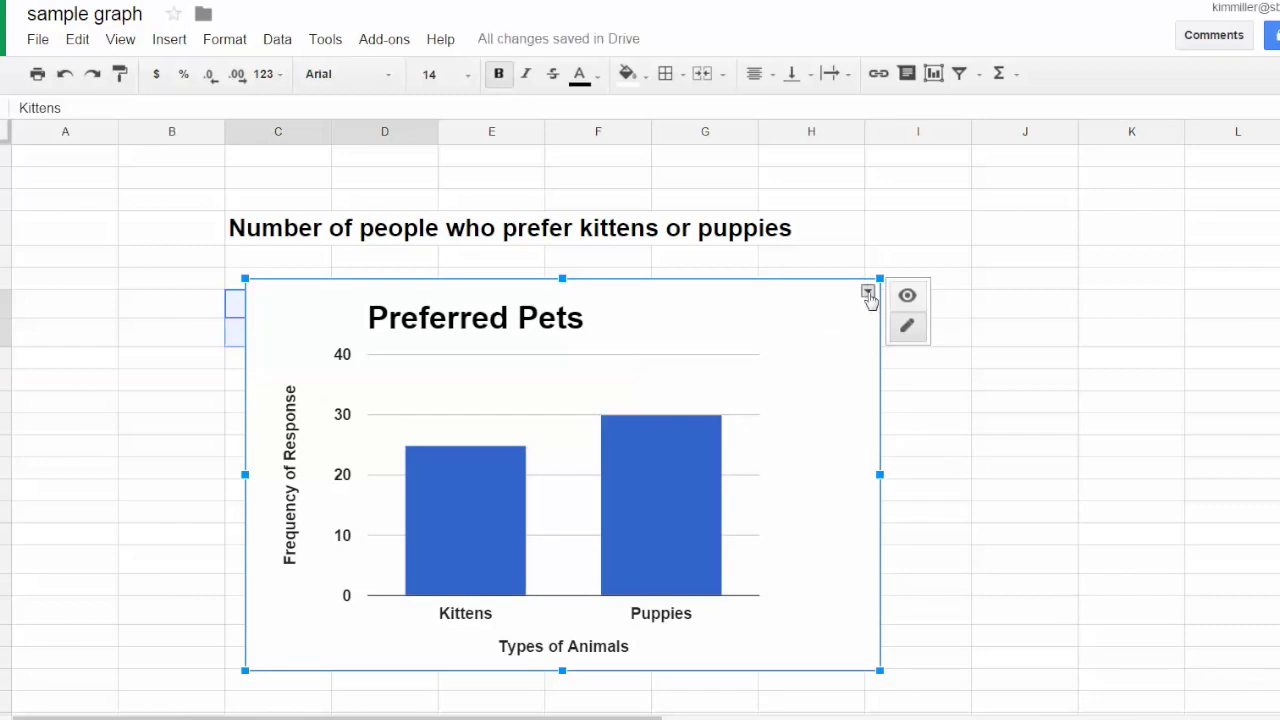
- Copy the Preferred Pets chart and move the chart to its own sheet
left_click(868, 292)
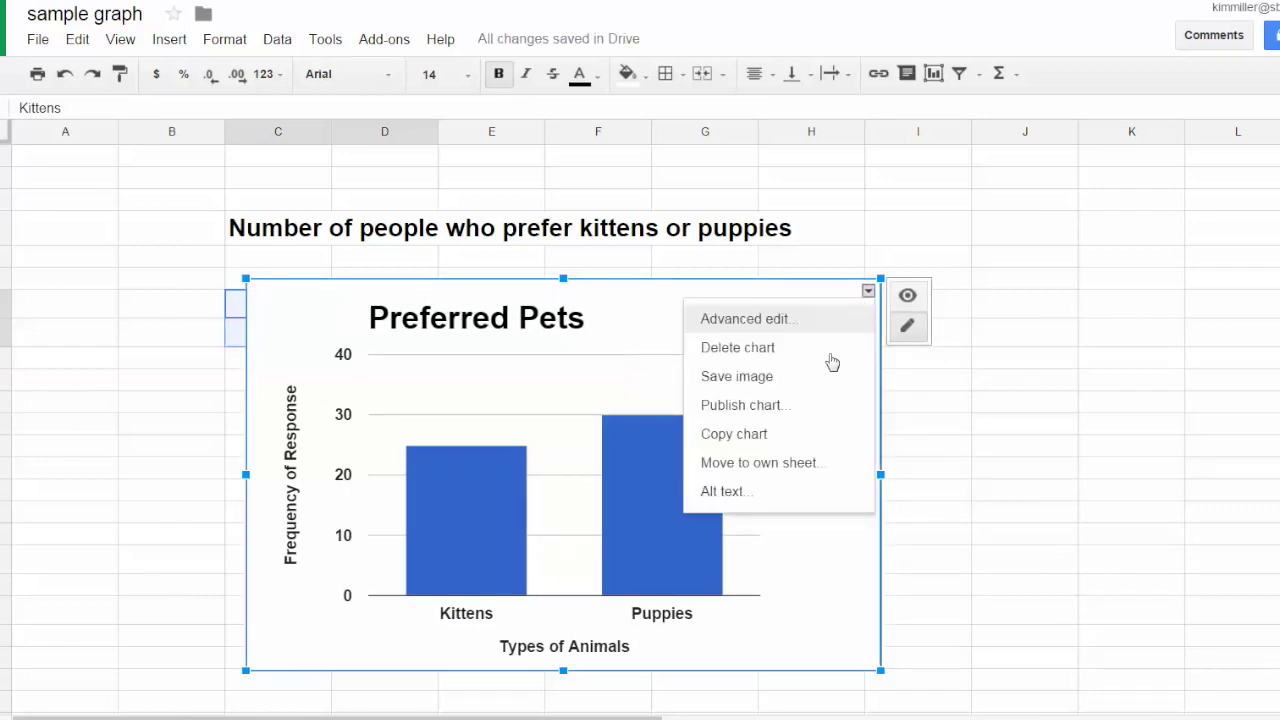
left_click(766, 436)
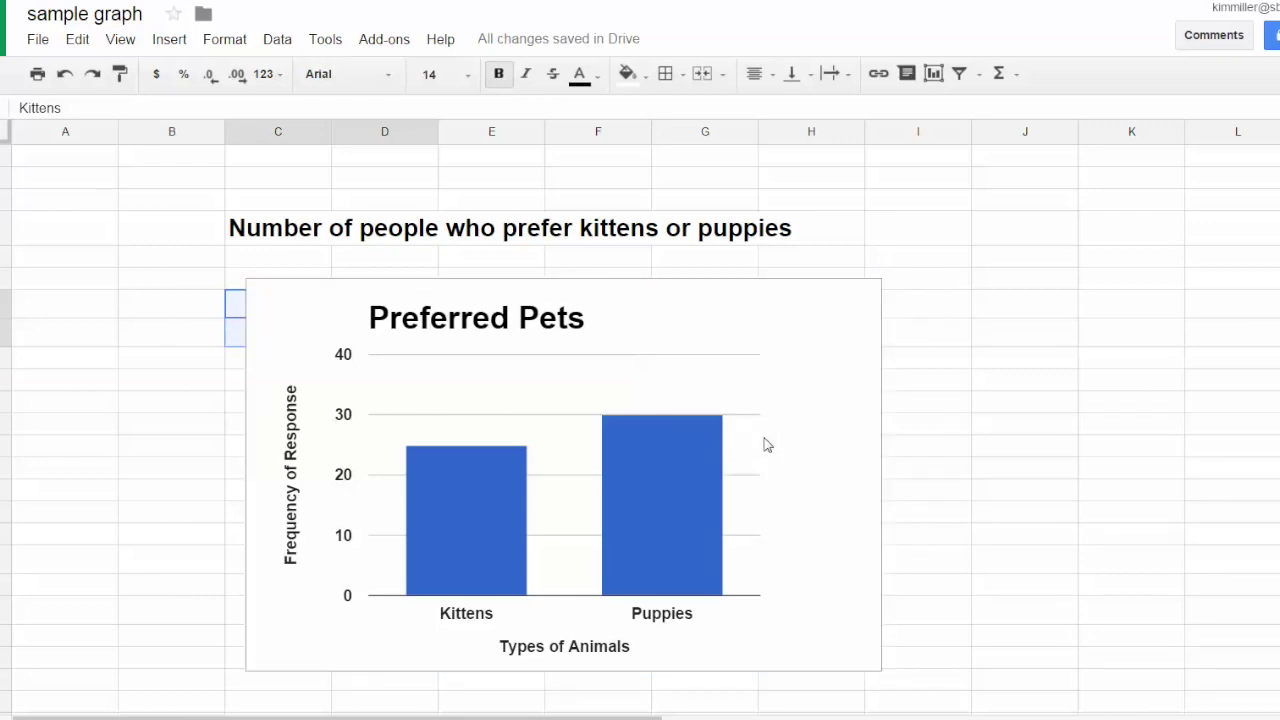
left_click(858, 328)
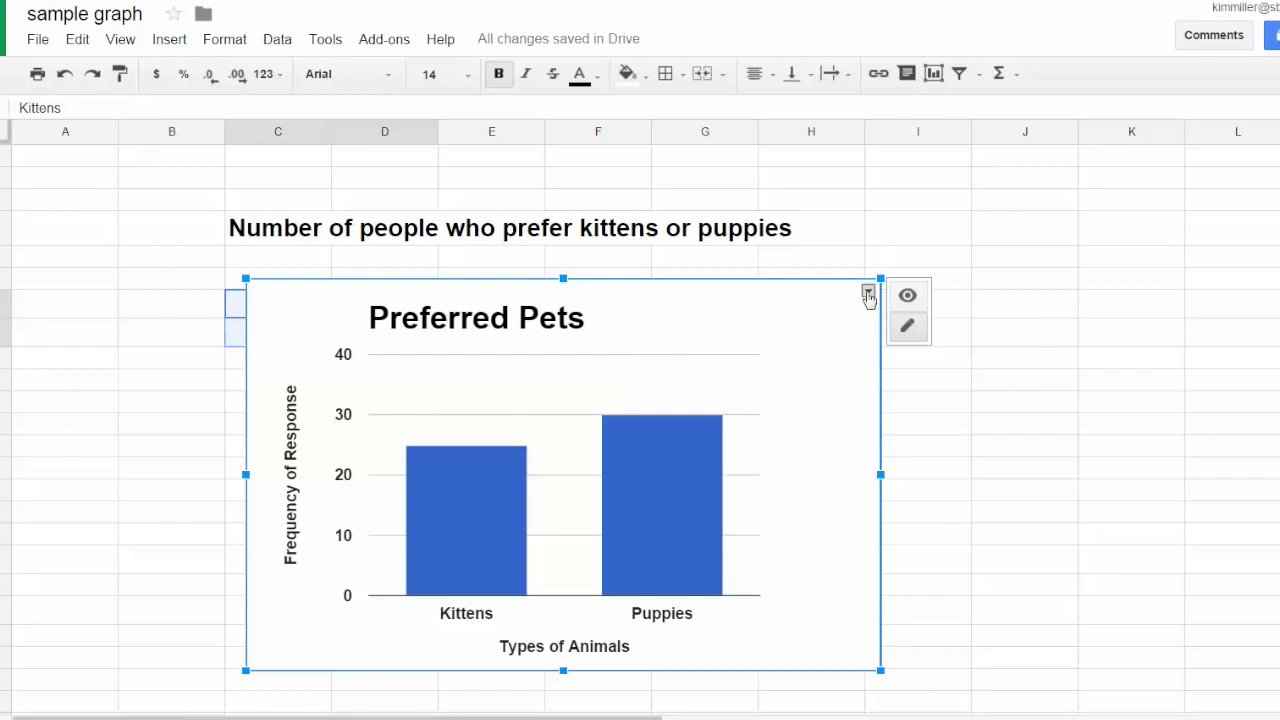
left_click(868, 292)
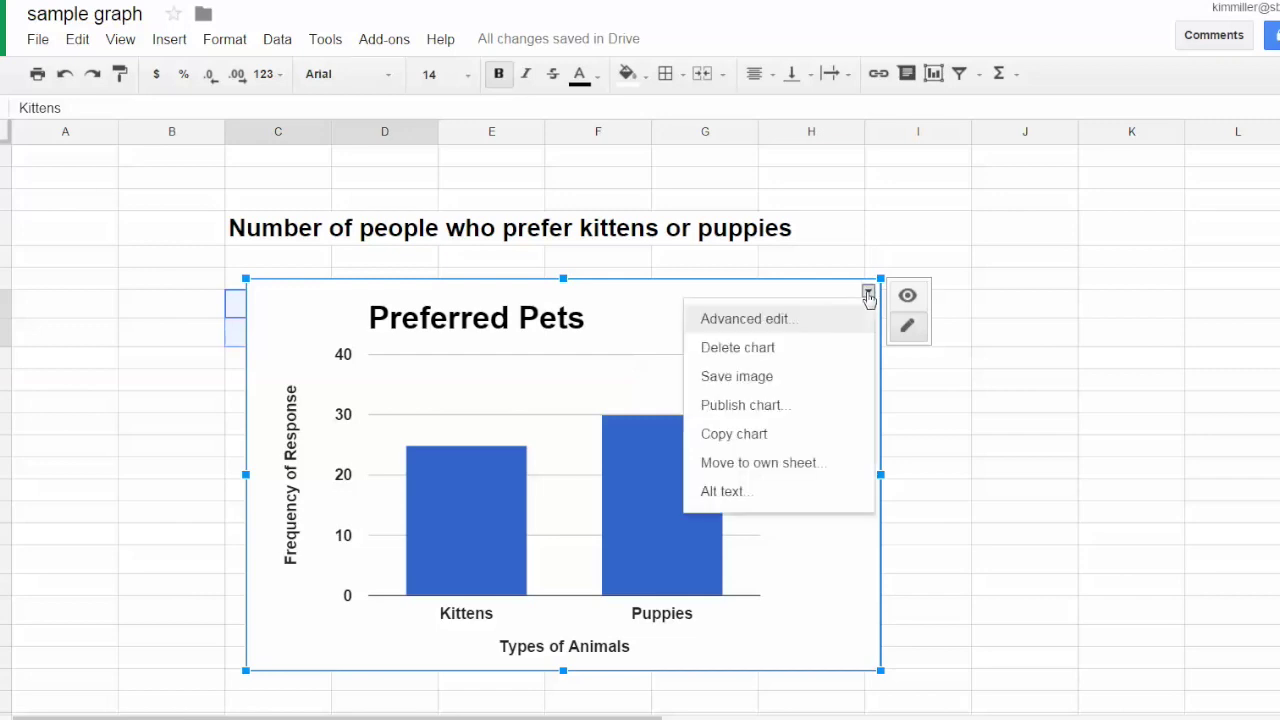
left_click(808, 466)
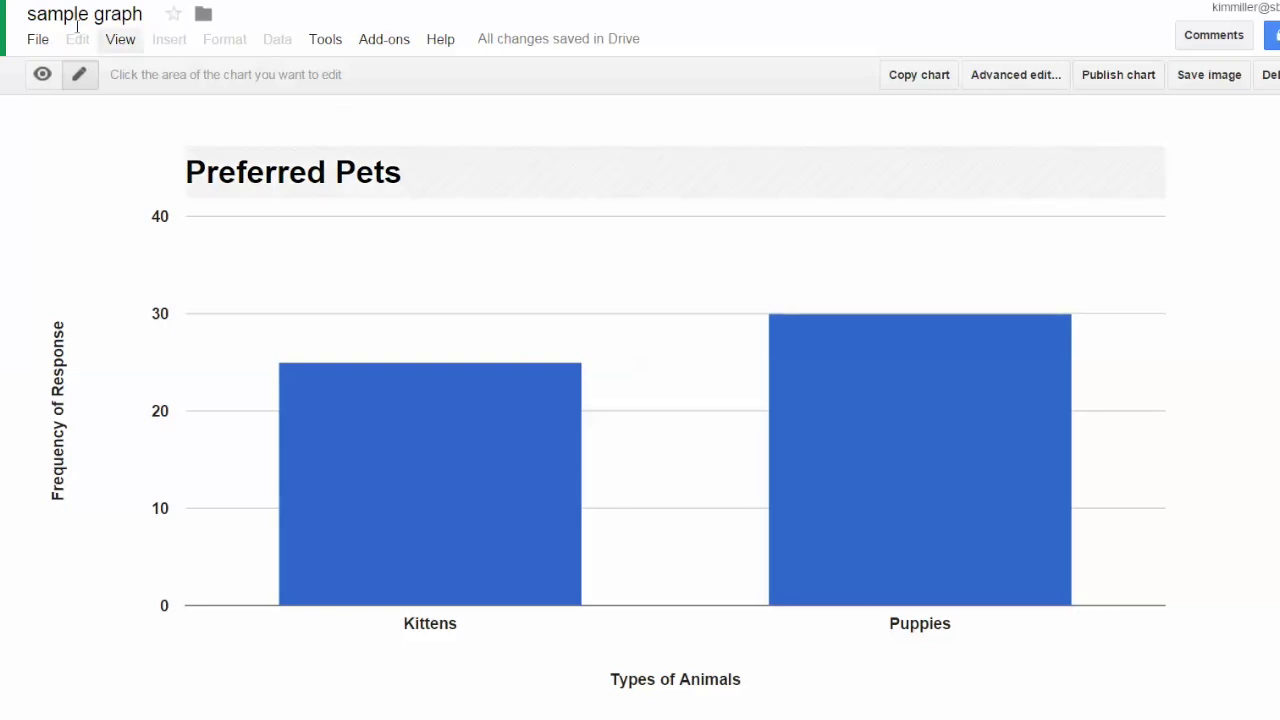
left_click(40, 40)
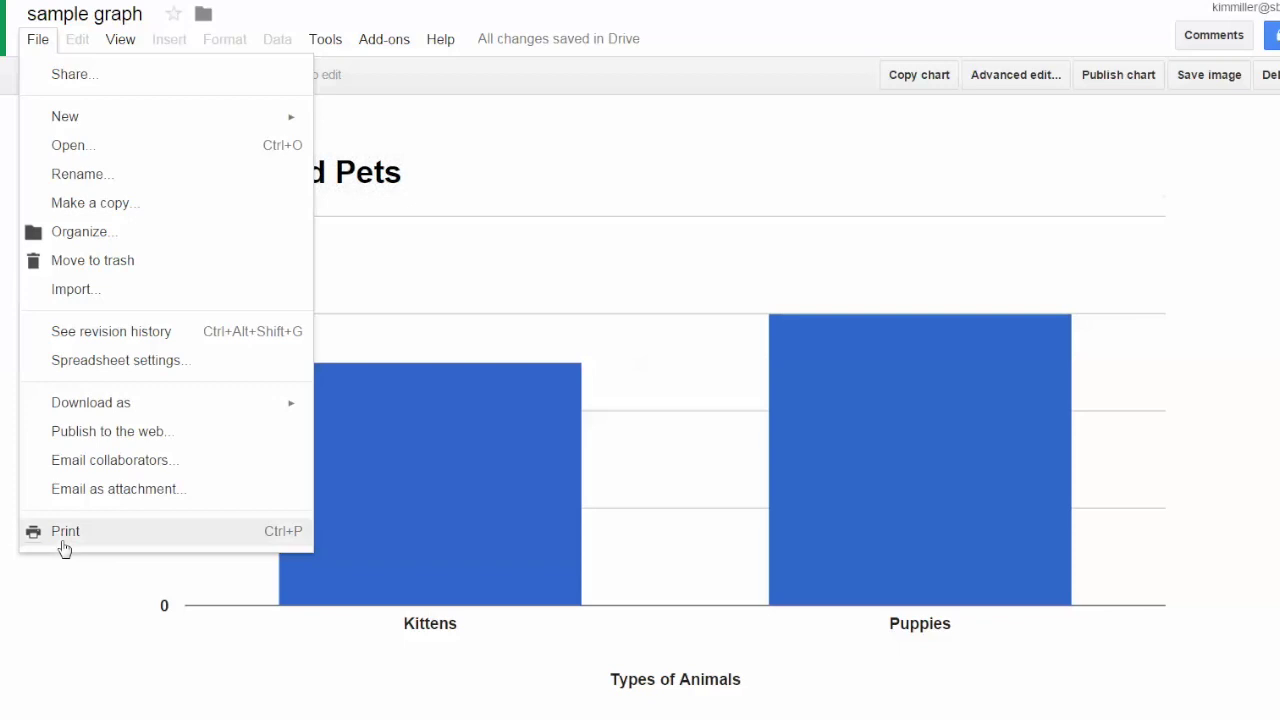
left_click(60, 622)
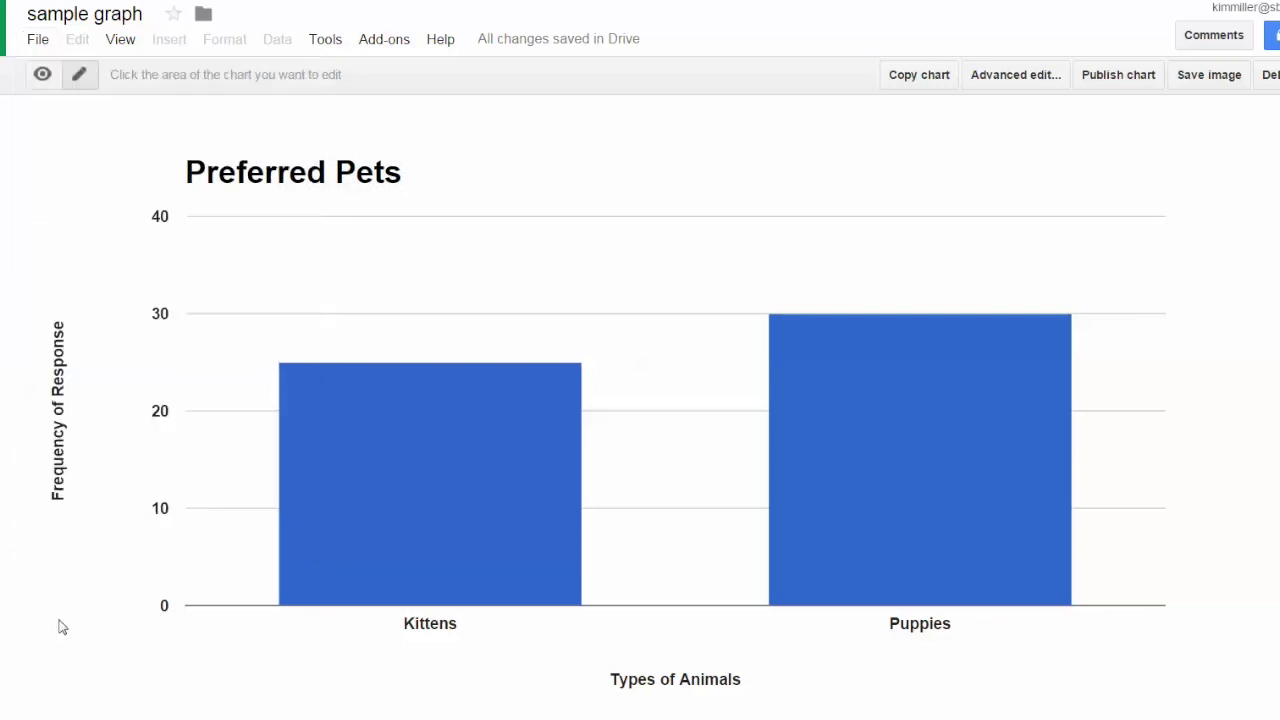